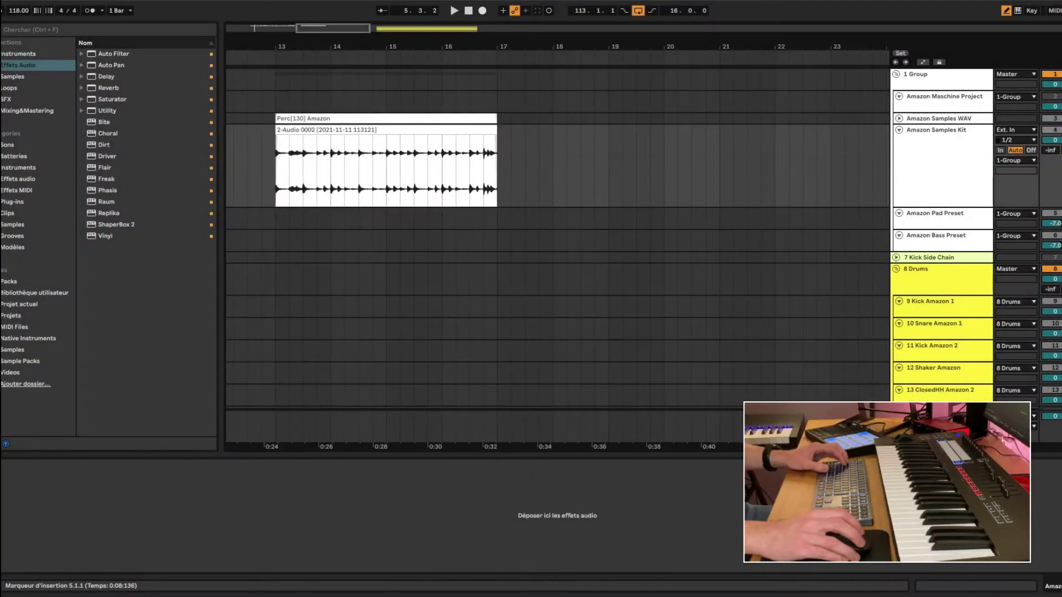
- Play the recorded percussion loop on the Amazon Samples Kit track from bar 13 to check its opening
left_click(276, 171)
key("space")
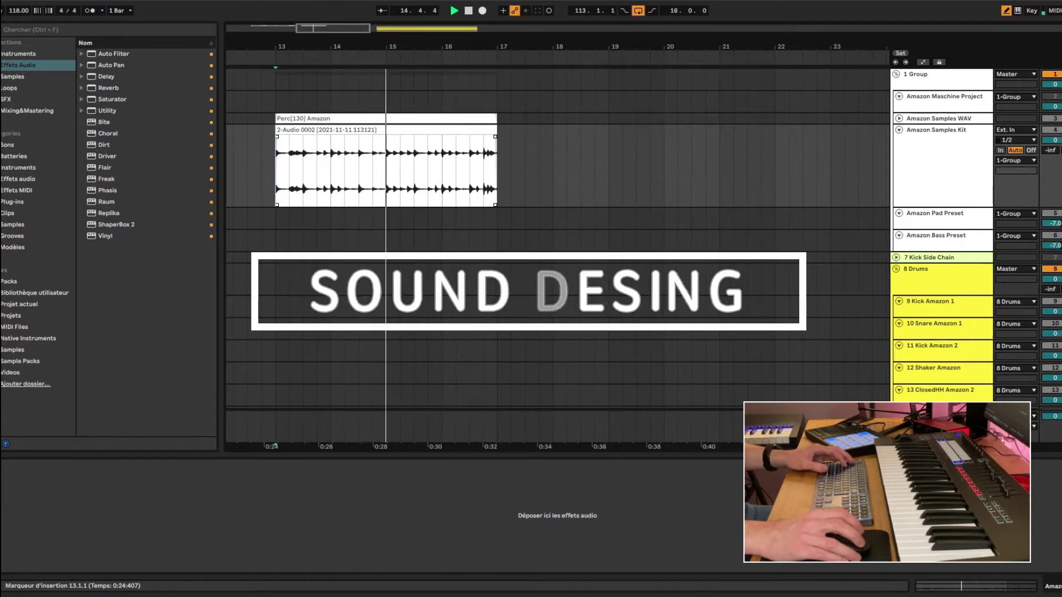
key("space")
key("space")
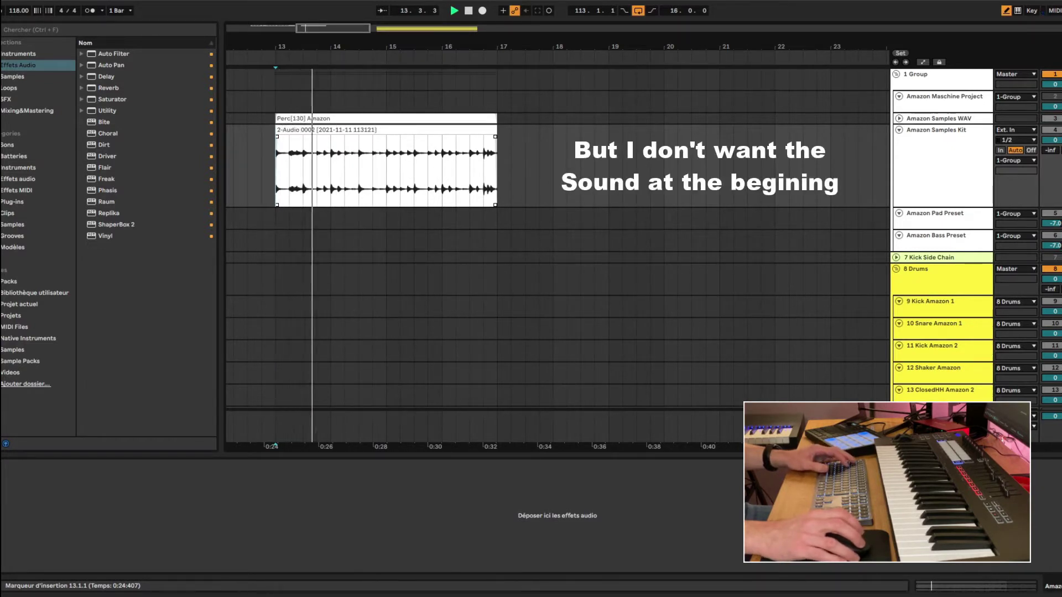
key("space")
key("space")
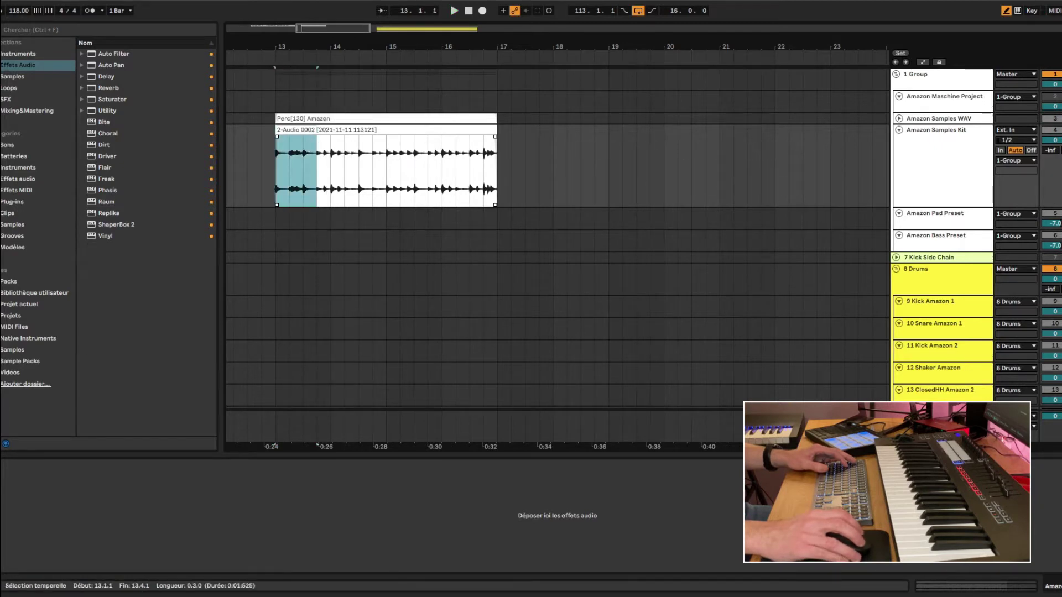
- Replace the loop's first bar at bar 13 with a copy of its third bar and play the result
left_click(331, 172)
left_click_drag(386, 166, 443, 166)
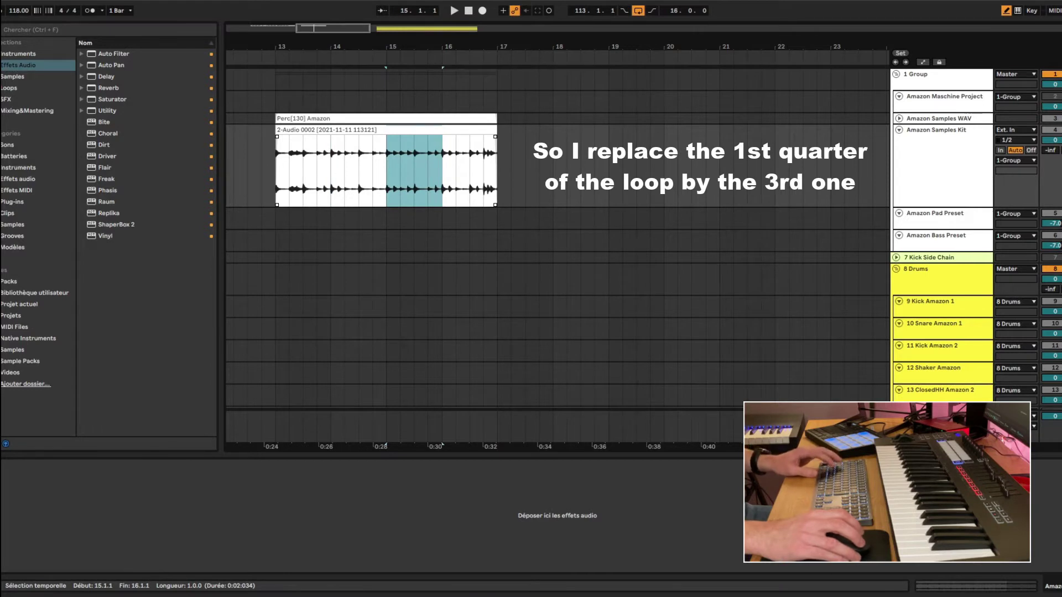
left_click(276, 172)
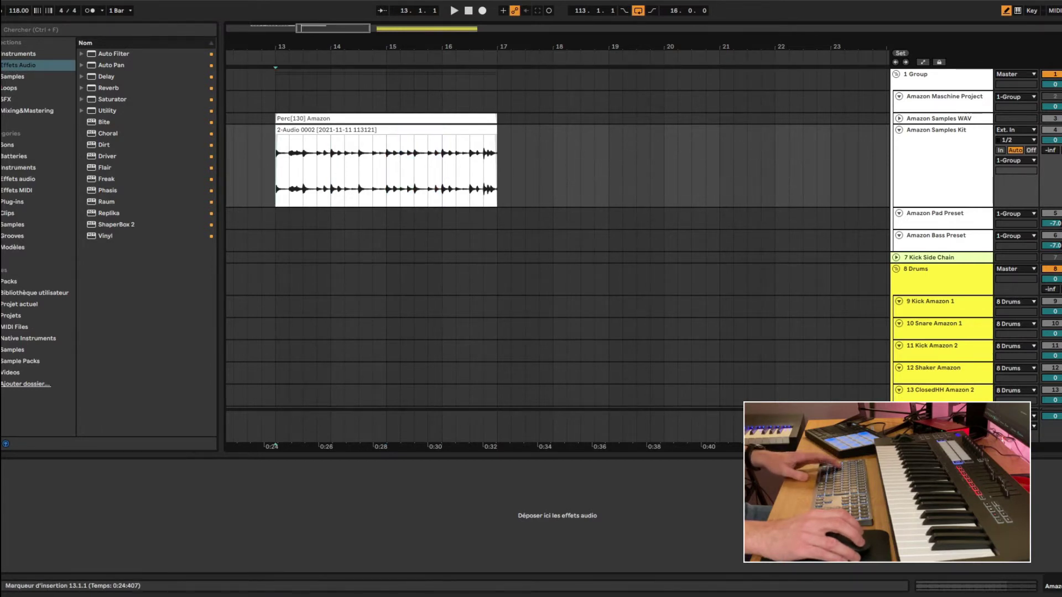
key("ctrl+v")
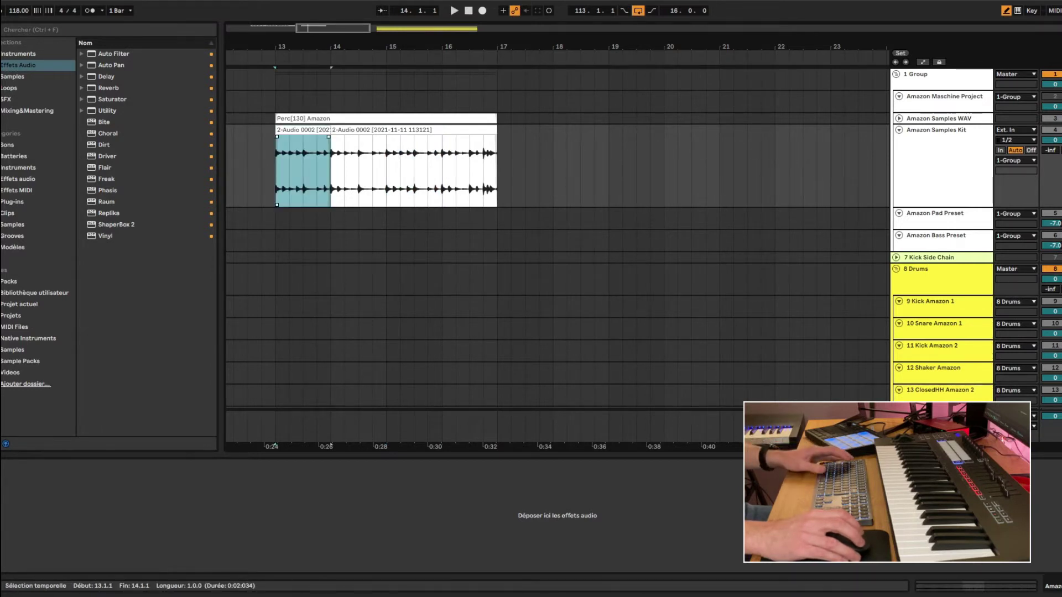
left_click(276, 172)
key("space")
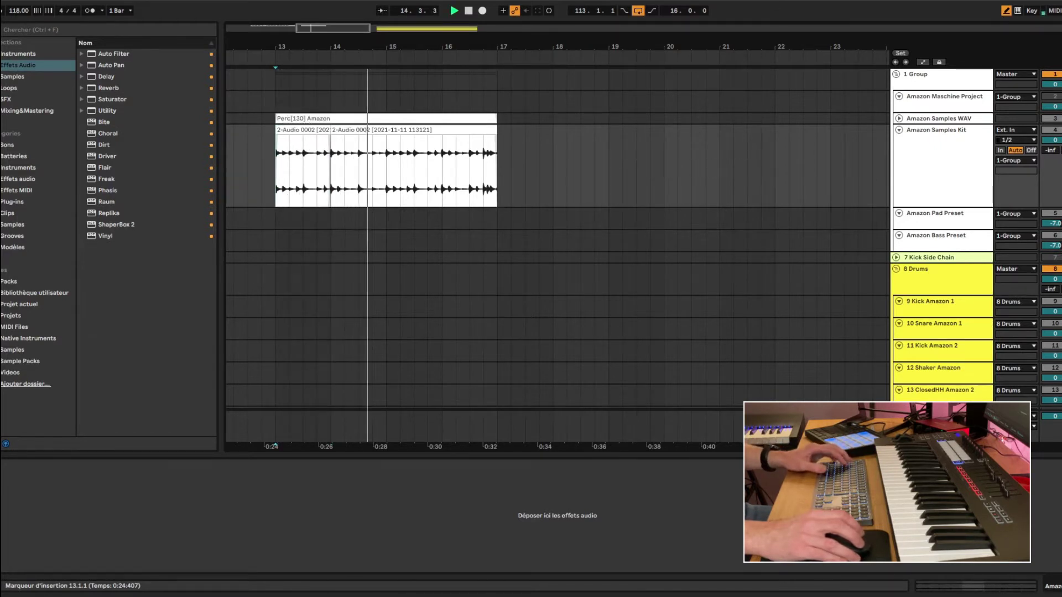
- Consolidate the two adjoining audio clips between bars 13 and 17 into one clip
left_click(354, 130)
left_click(310, 130, "shift")
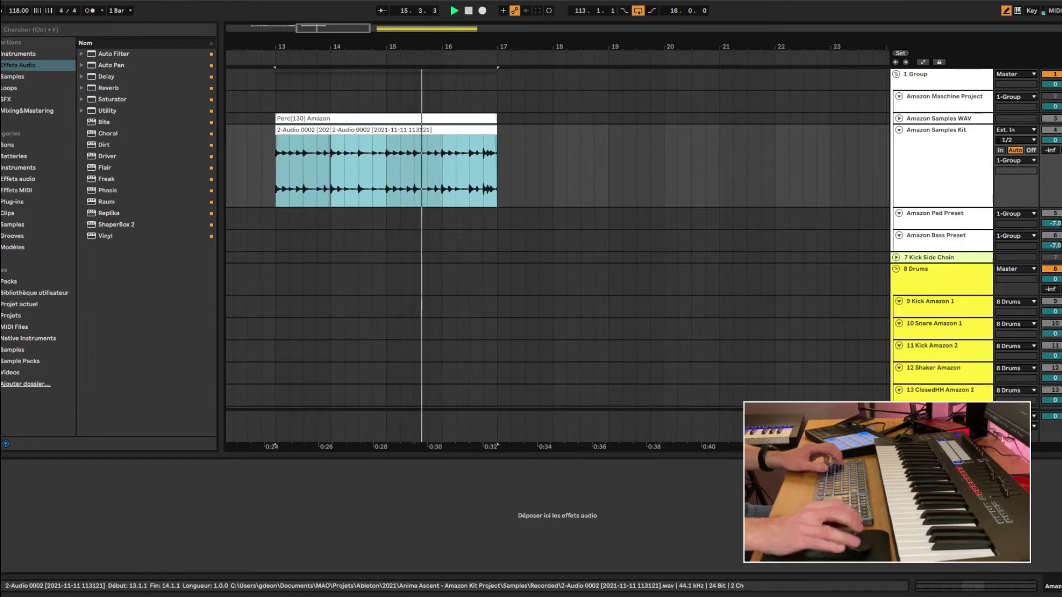
key("ctrl+j")
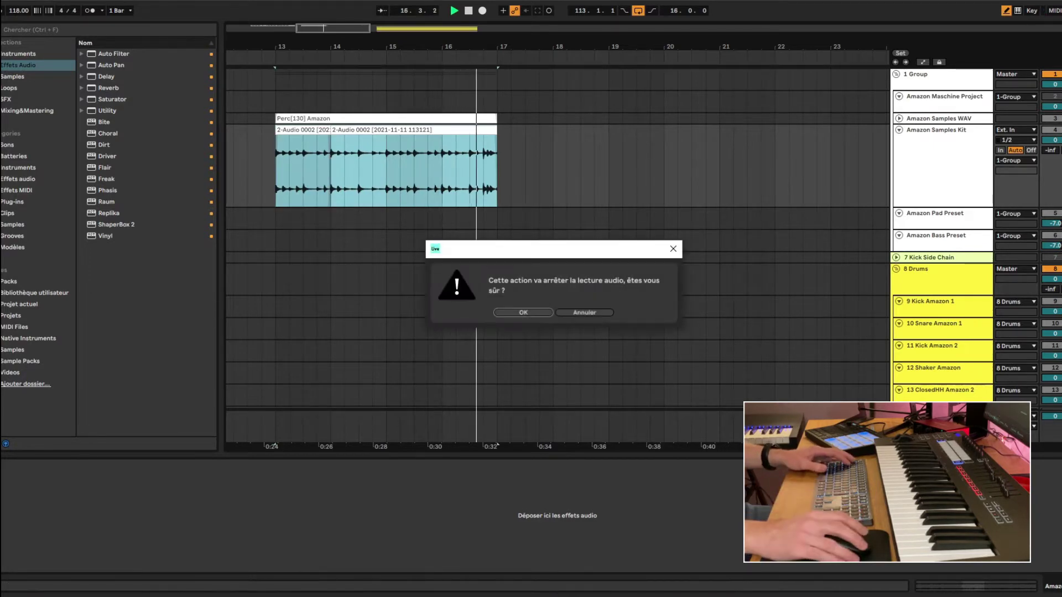
key("Return")
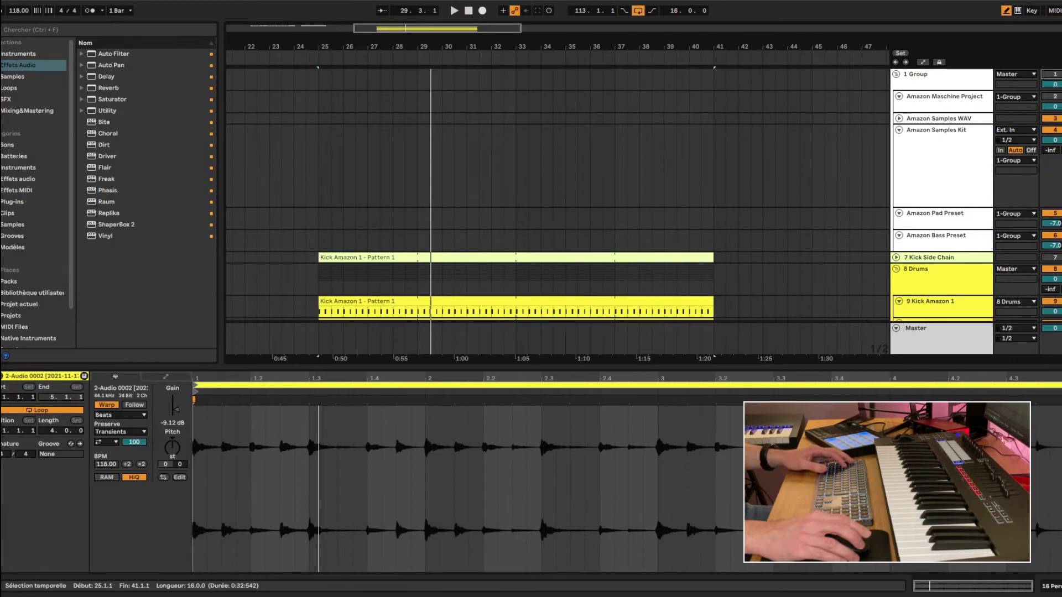
- Play the arrangement from bar 25 and look over the drum and Massive synth tracks
scroll(332, 221, "down", 5)
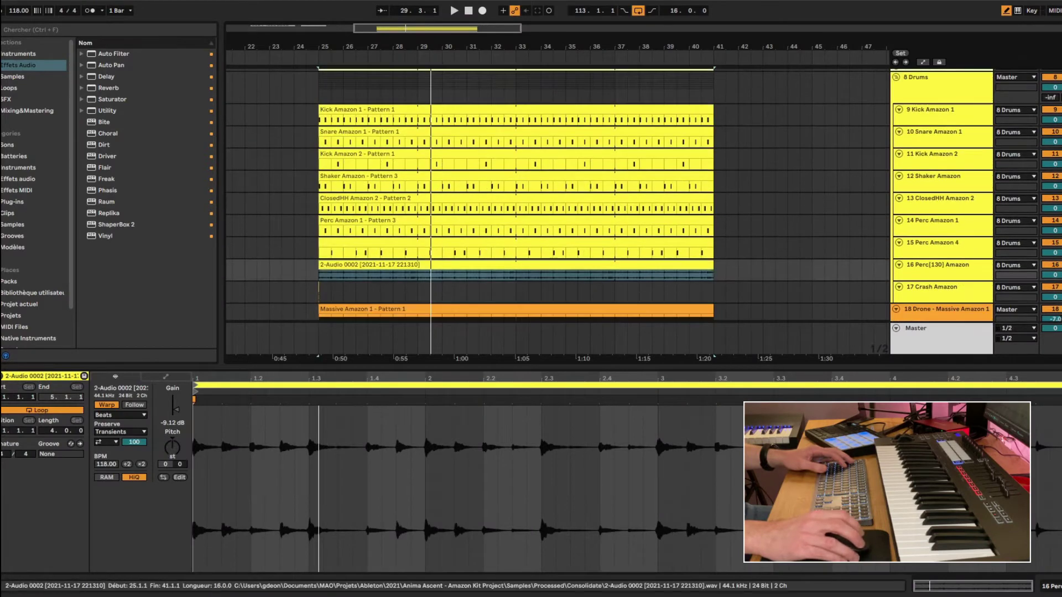
left_click(320, 275)
scroll(332, 271, "down", 3)
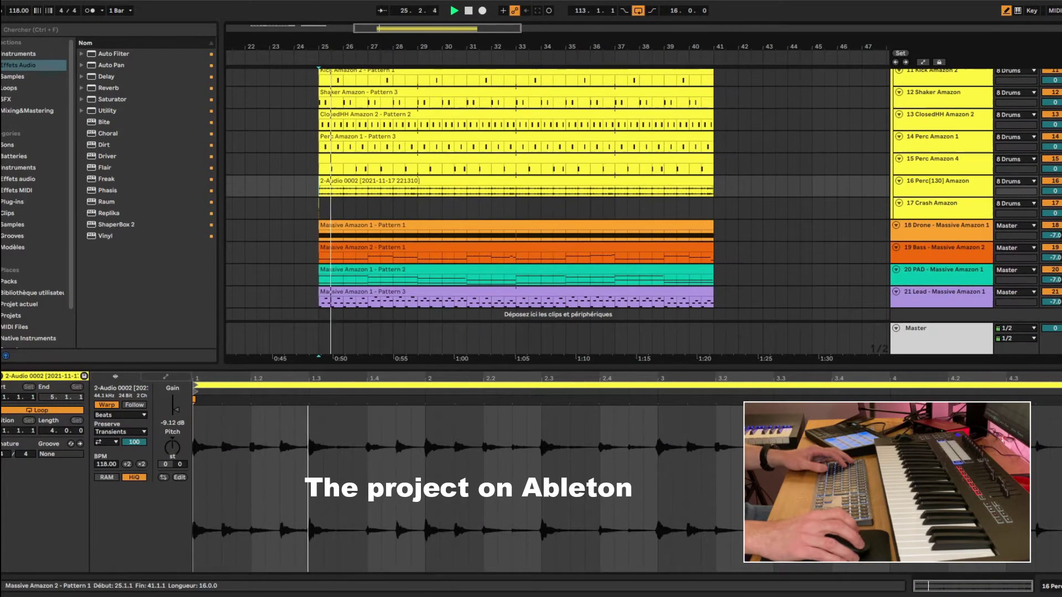
scroll(332, 271, "up", 2)
scroll(516, 222, "down", 2)
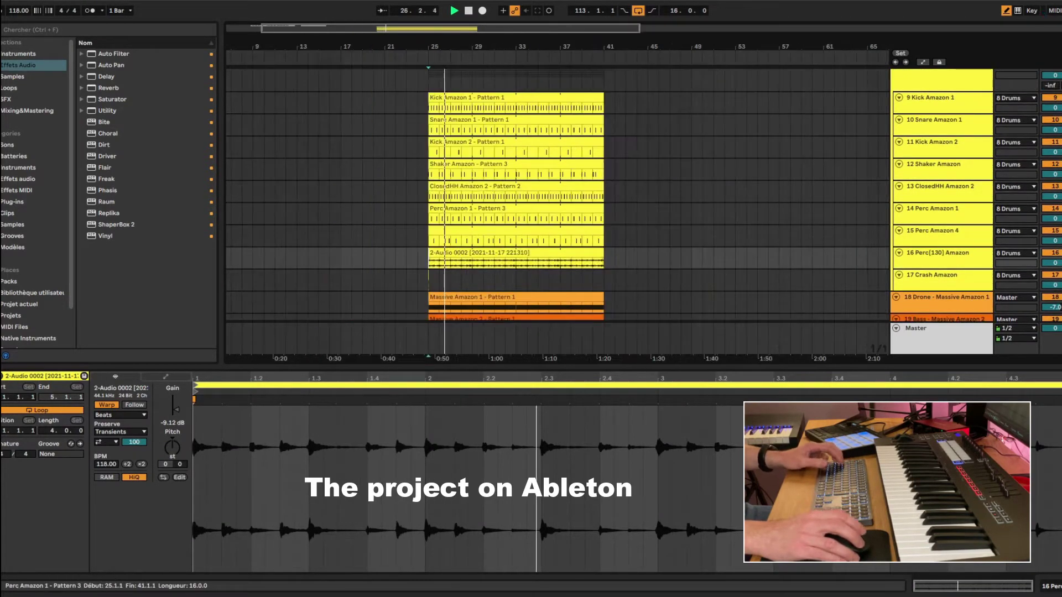
scroll(516, 221, "down", 2)
scroll(553, 210, "up", 6)
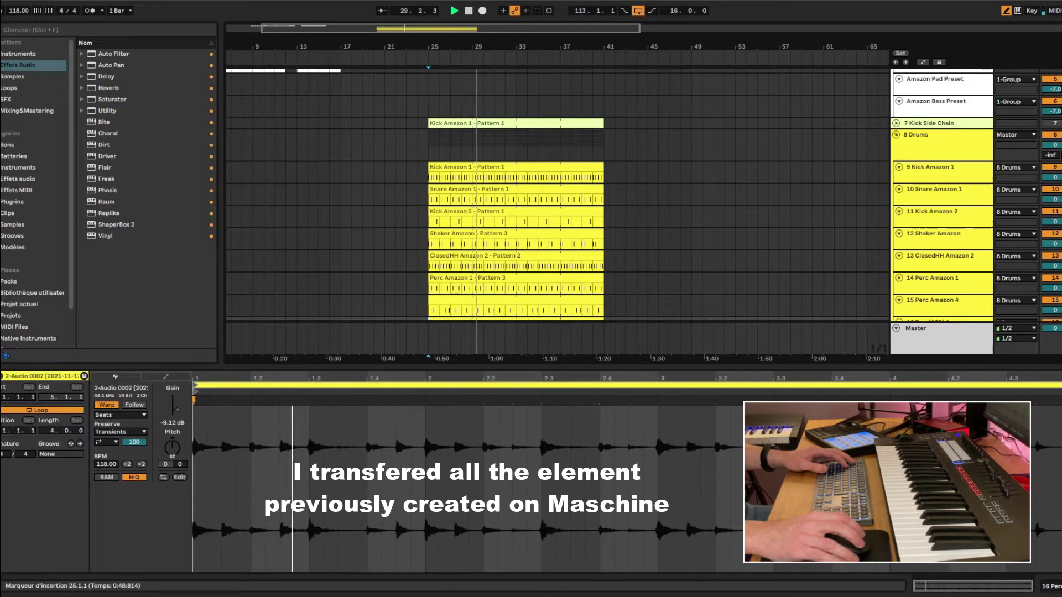
scroll(583, 217, "up", 2)
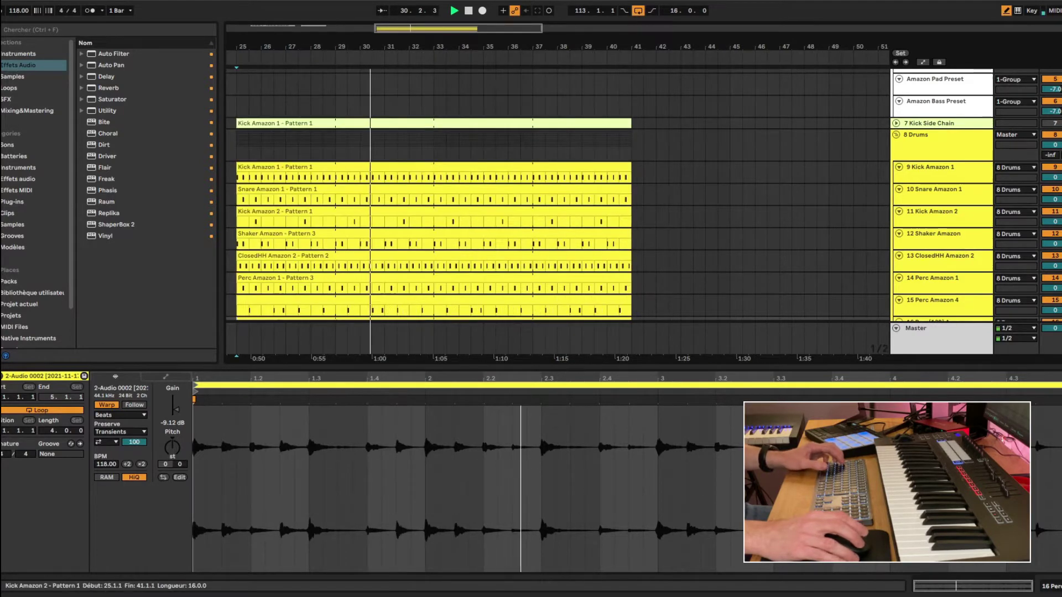
scroll(582, 217, "left", 1)
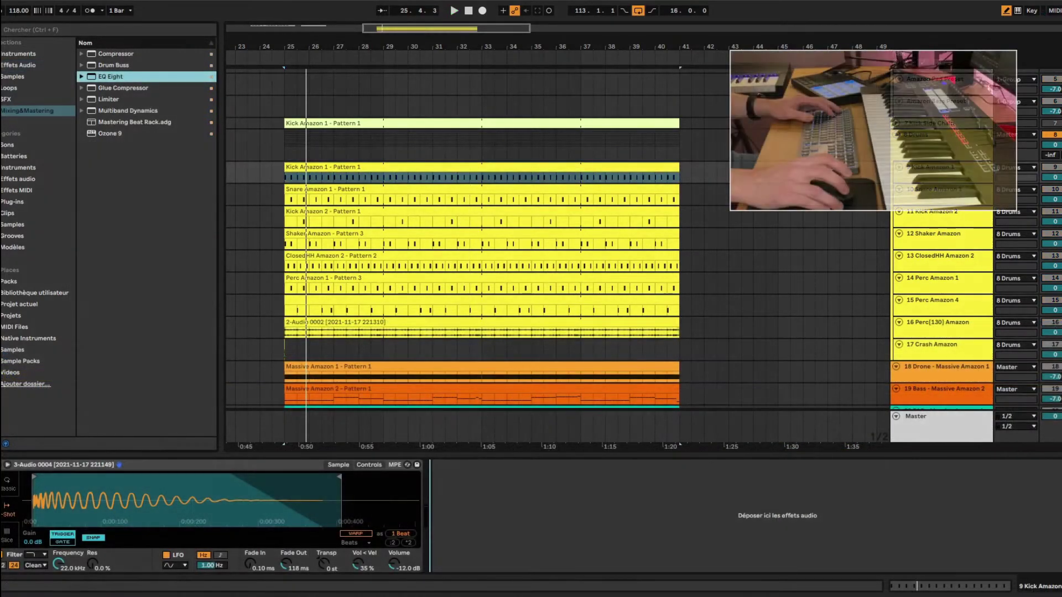
- Add EQ Eight to the Kick Amazon 1 track and loop playback over bars 25 to 41
key("Return")
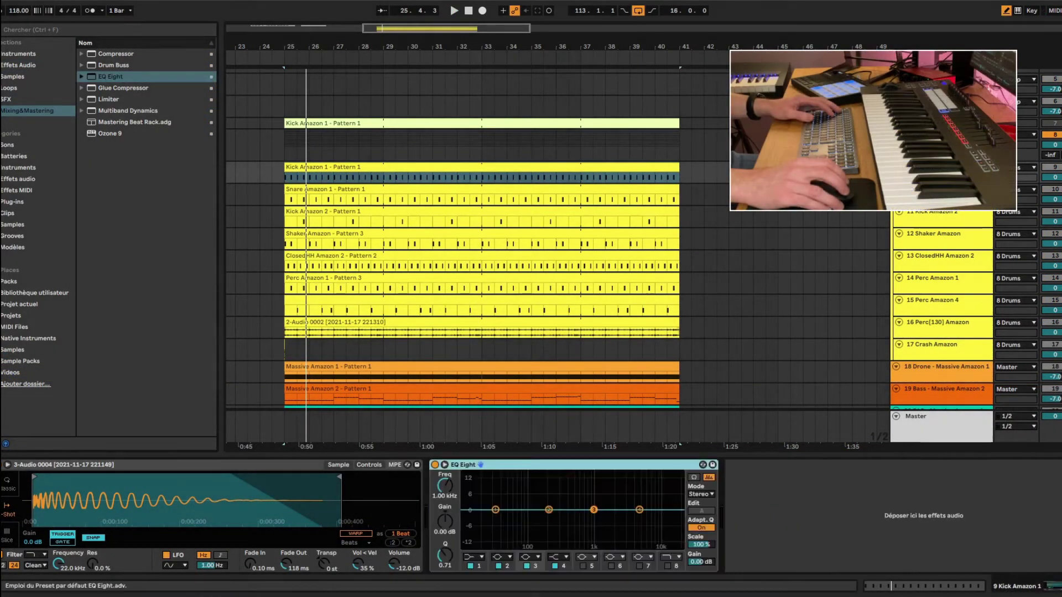
key("space")
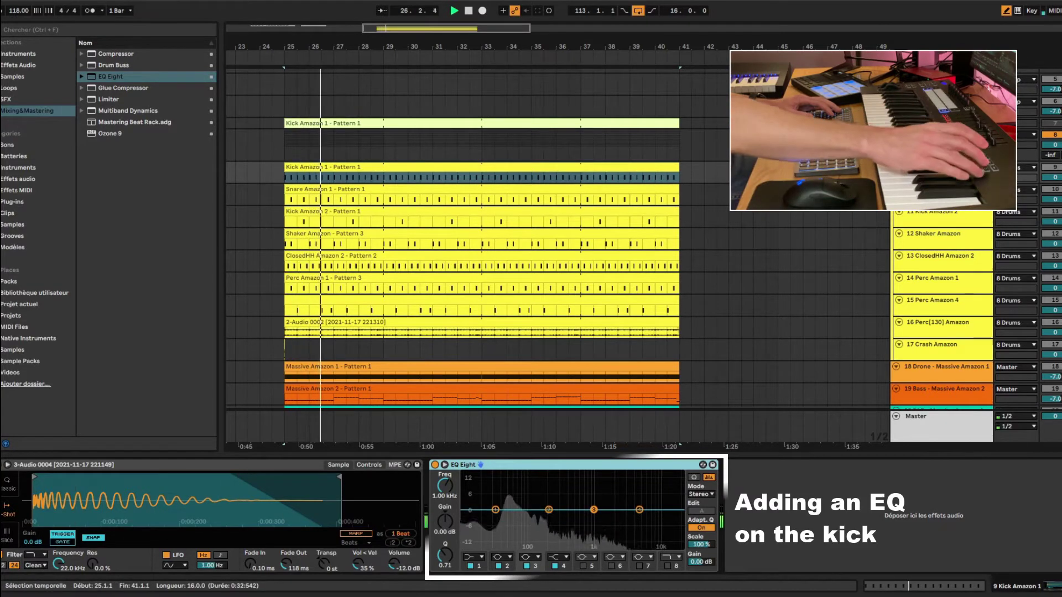
key("ctrl+l")
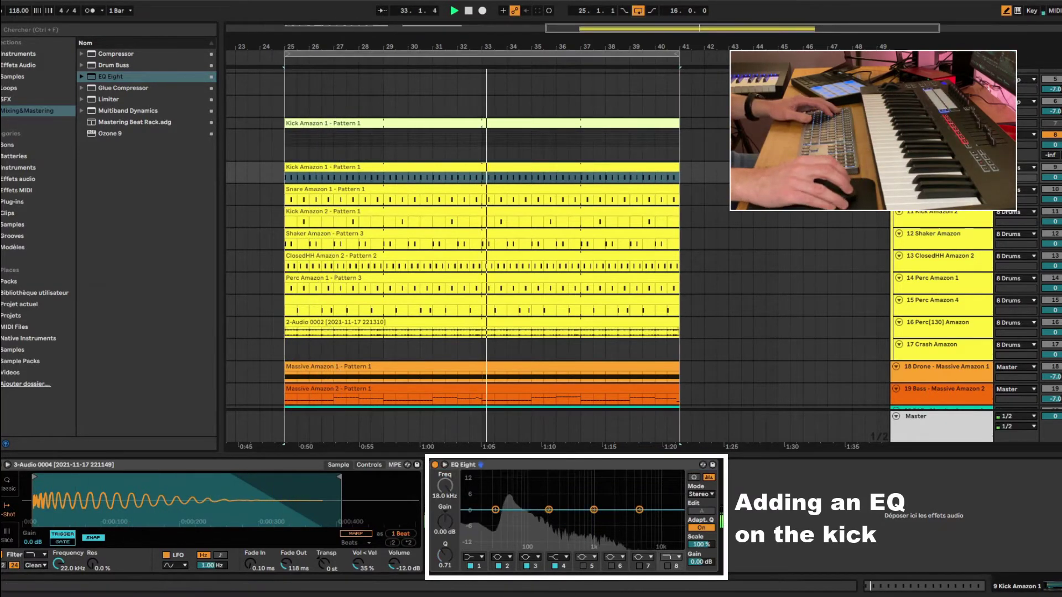
- Shape the kick's EQ with a high cut at 1.41 kHz on band 8 and a low cut around 50 Hz on band 1
left_click(667, 566)
left_click_drag(678, 518, 645, 519)
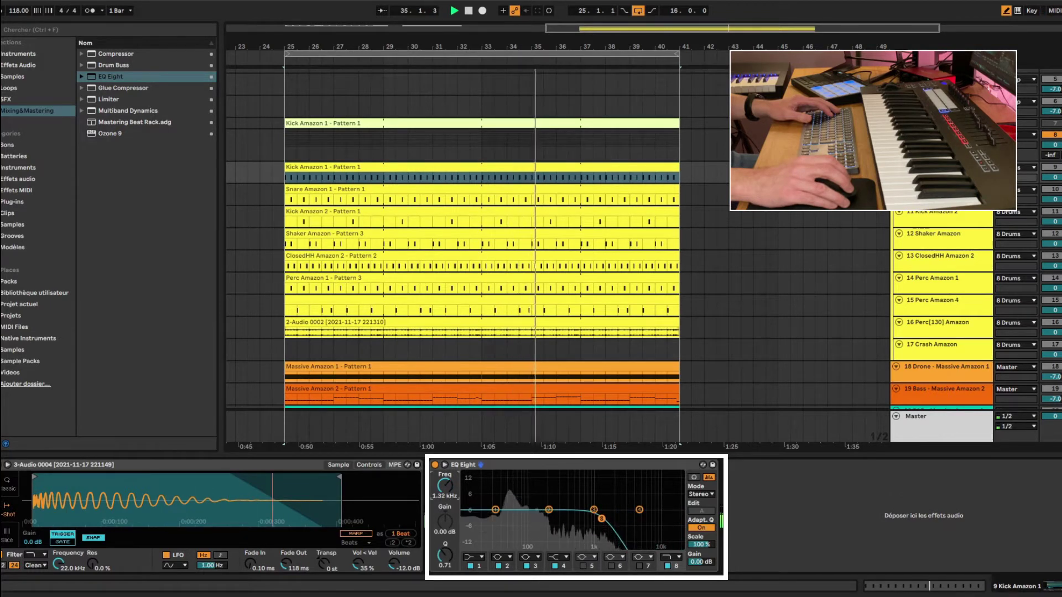
left_click_drag(445, 485, 445, 484)
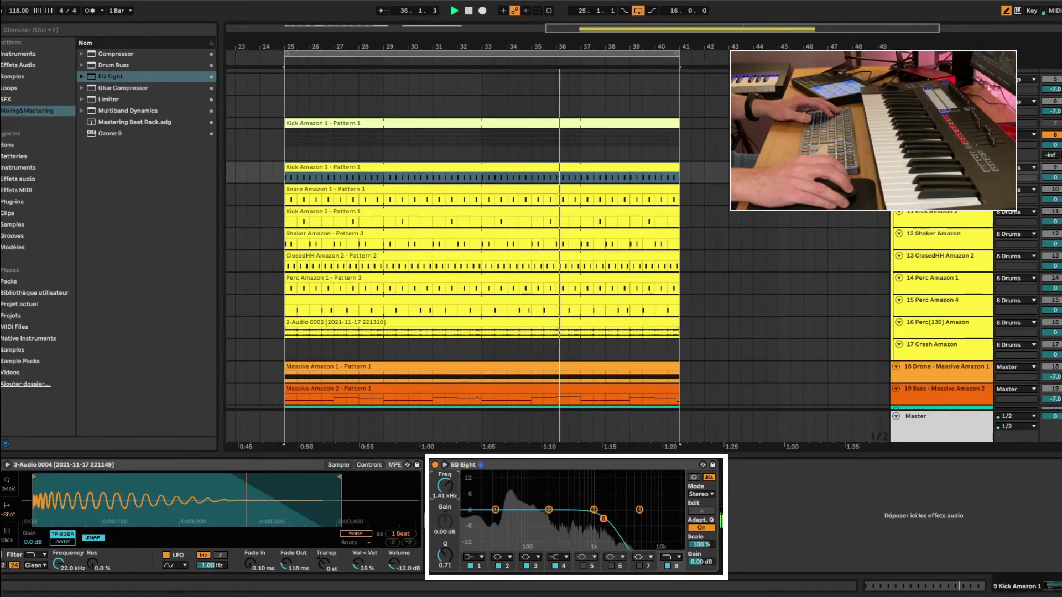
left_click(474, 557)
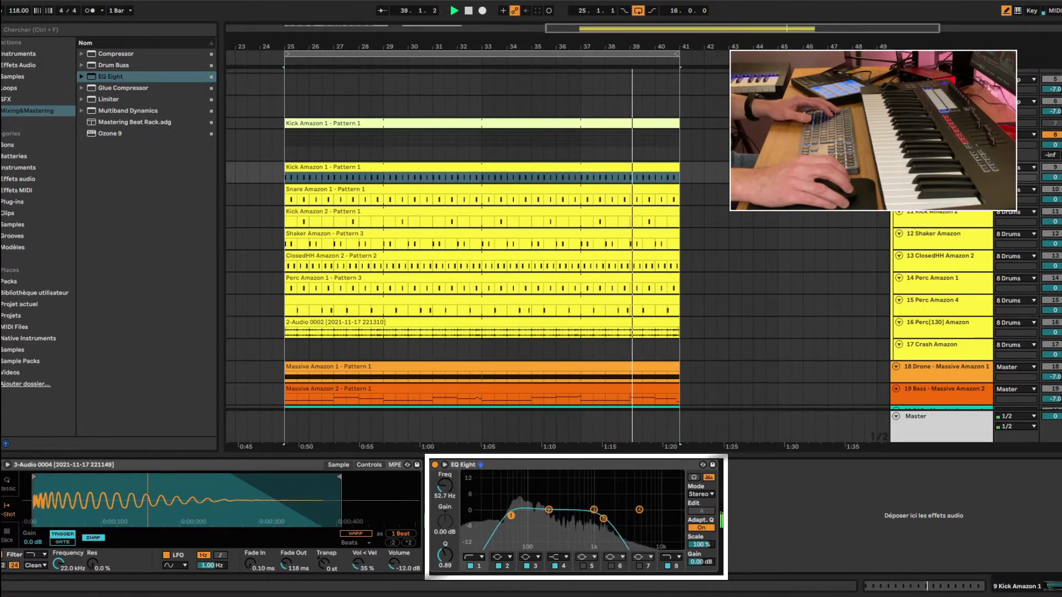
left_click_drag(512, 515, 509, 514)
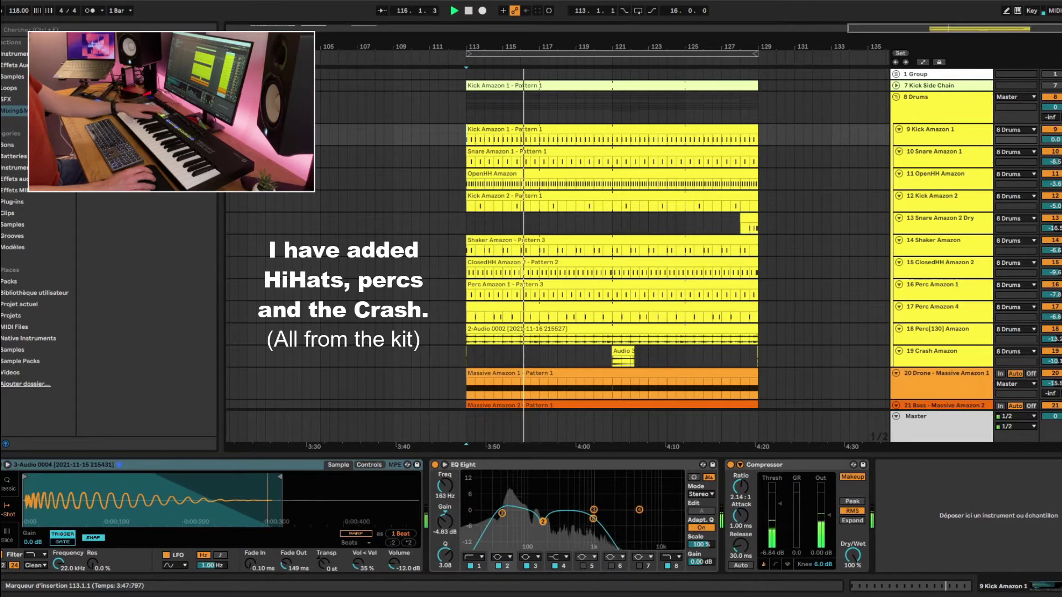
- Go through the drum tracks below Kick Amazon 1 one by one during playback to examine their EQ and sidechain compressor settings
key("Down")
key("Down")
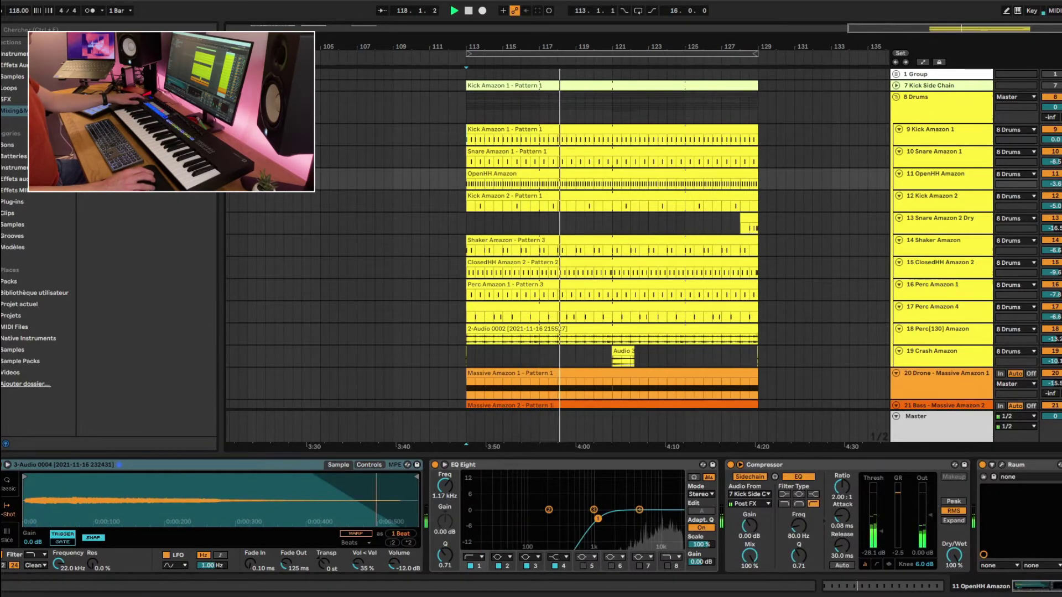
key("Down")
key("Down")
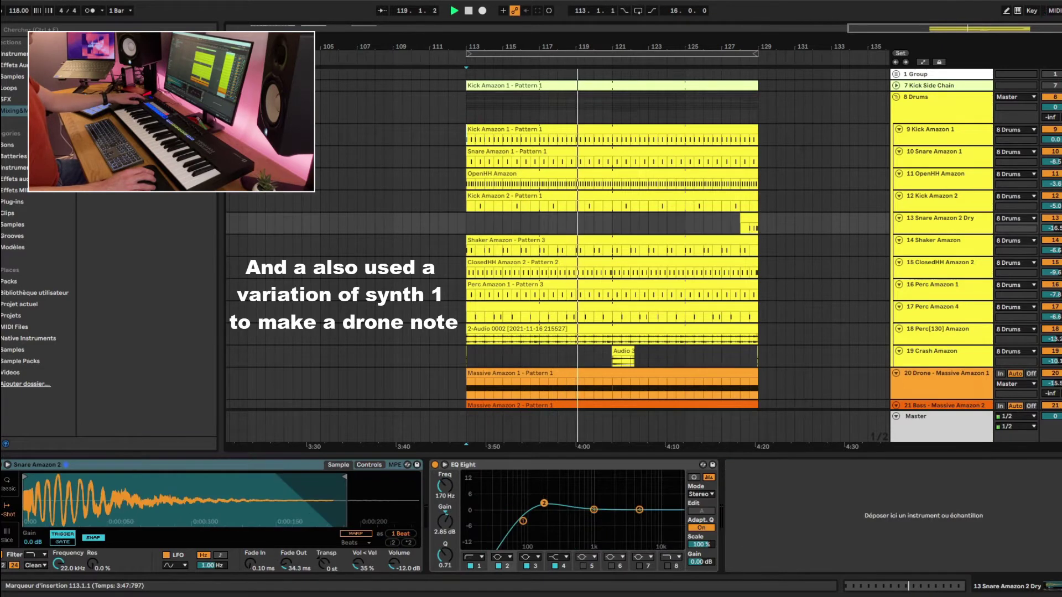
key("Down")
scroll(558, 238, "down", 3)
key("Down")
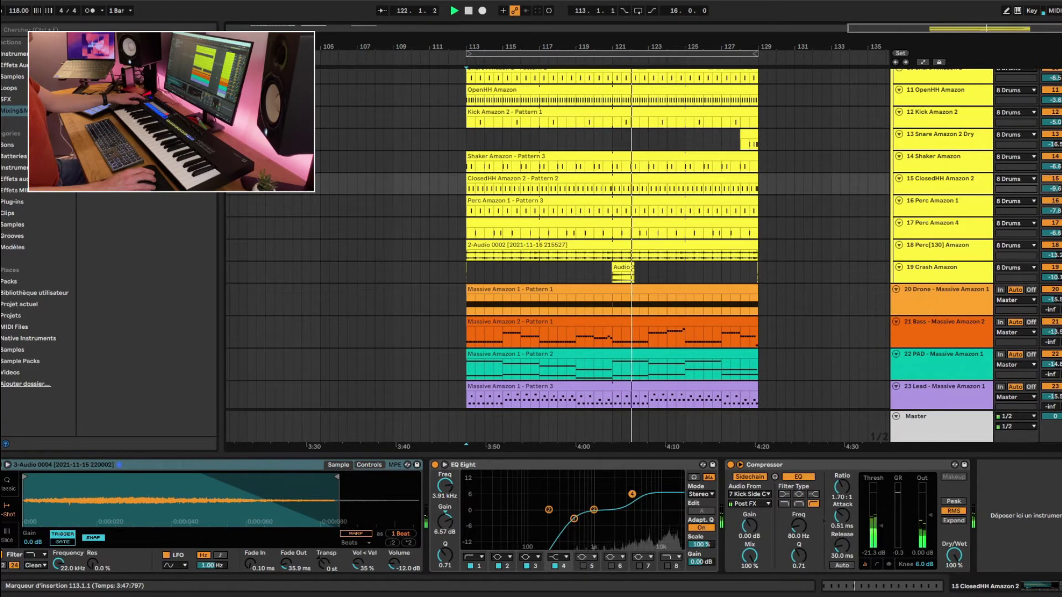
key("Down")
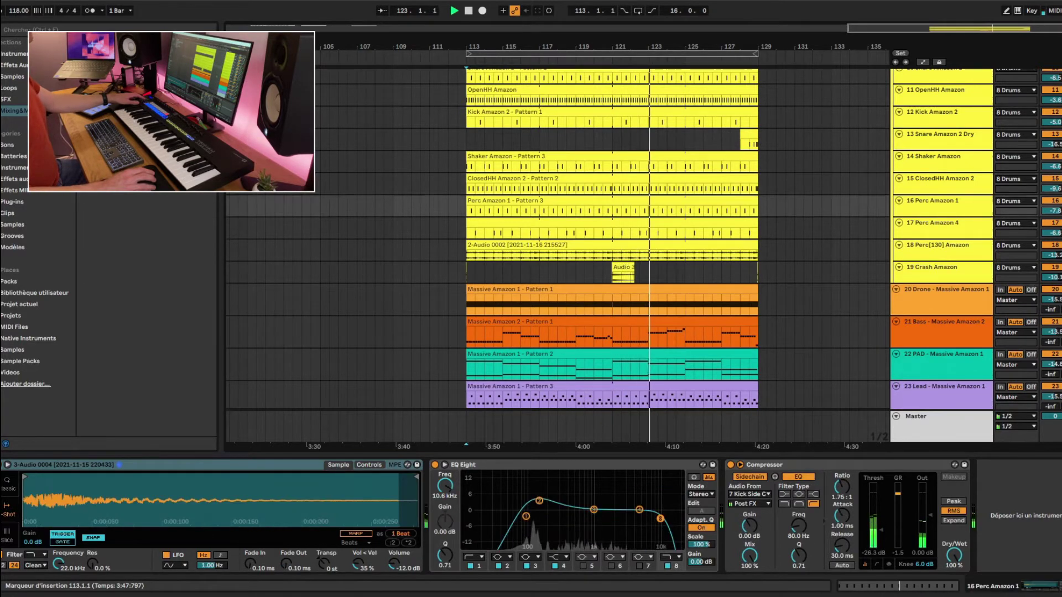
key("Down")
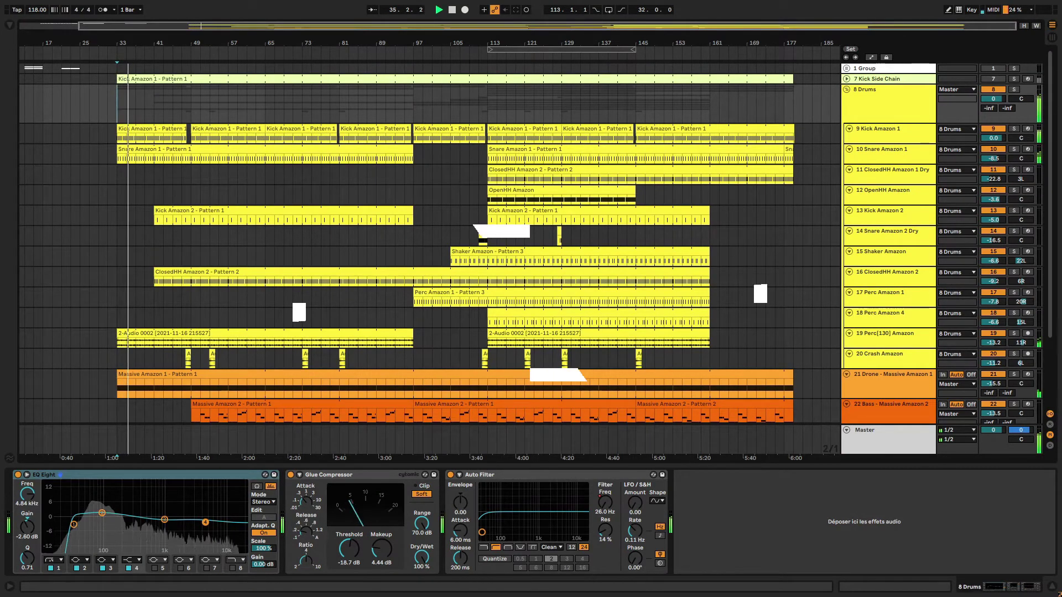
- Examine the device chains of the Kick Amazon 1, Snare Amazon 1, Perc[130], Crash, ClosedHH Amazon 2 and Kick Amazon 2 tracks in the full arrangement
key("Down")
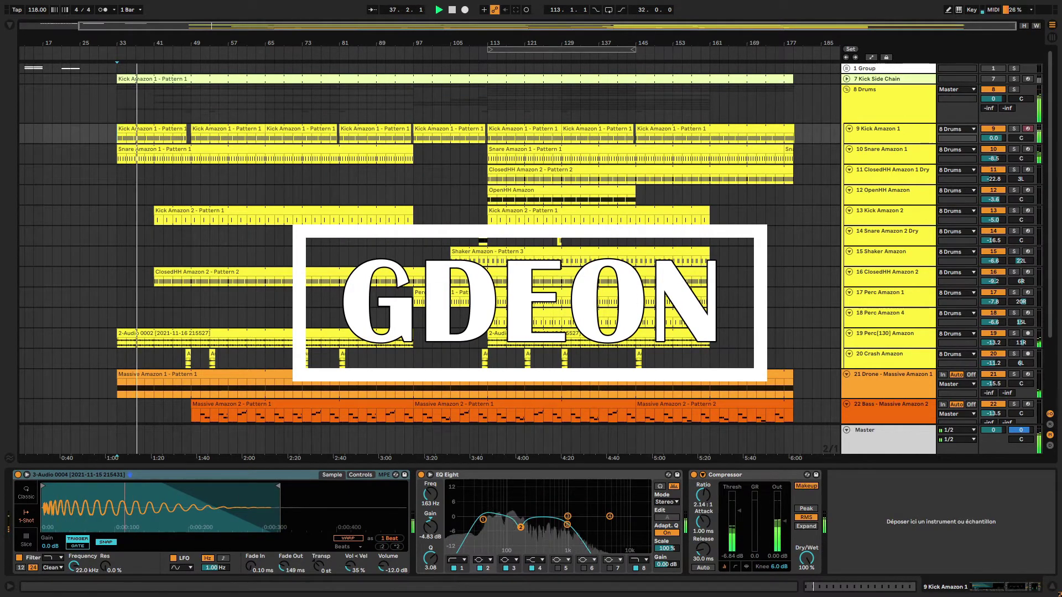
left_click(888, 150)
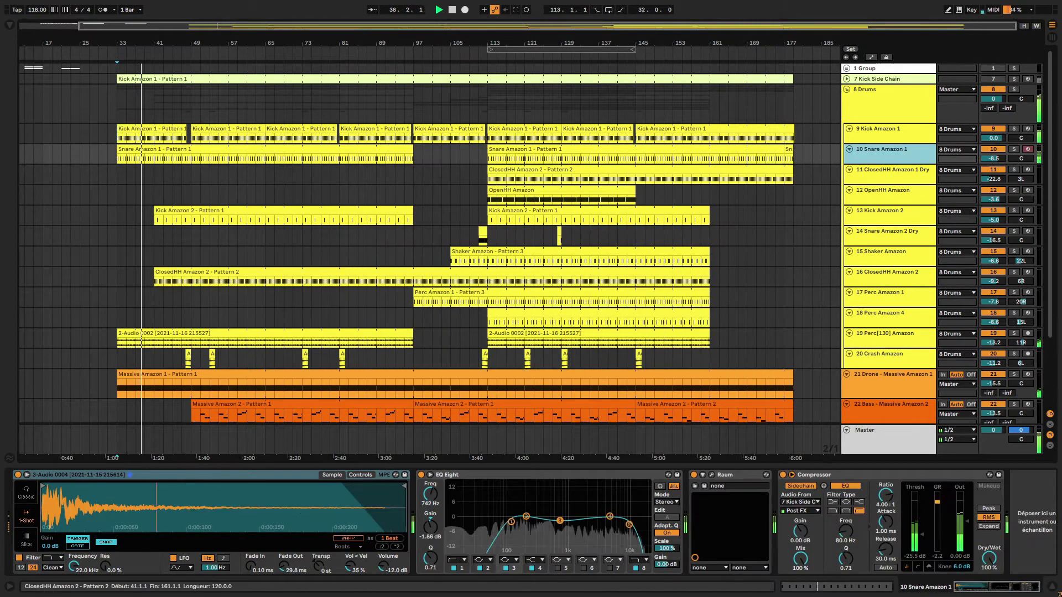
scroll(719, 177, "down", 3)
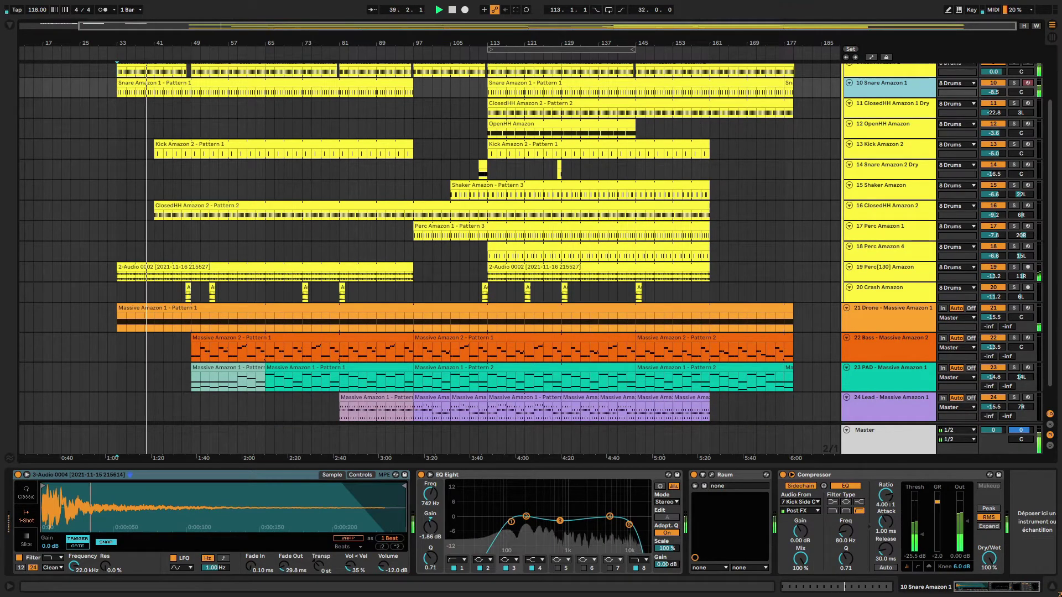
left_click(888, 267)
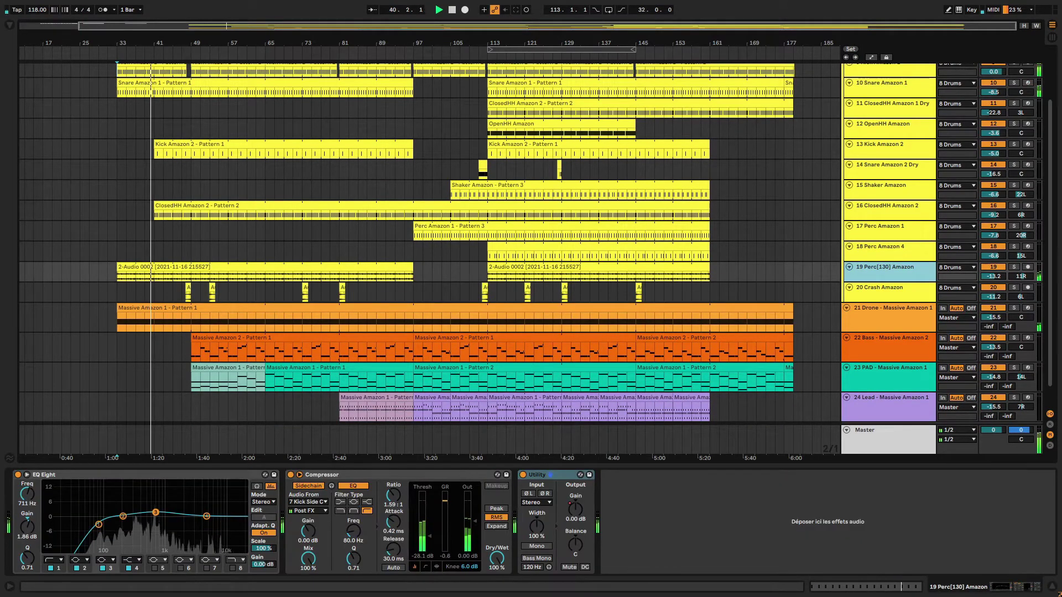
key("Down")
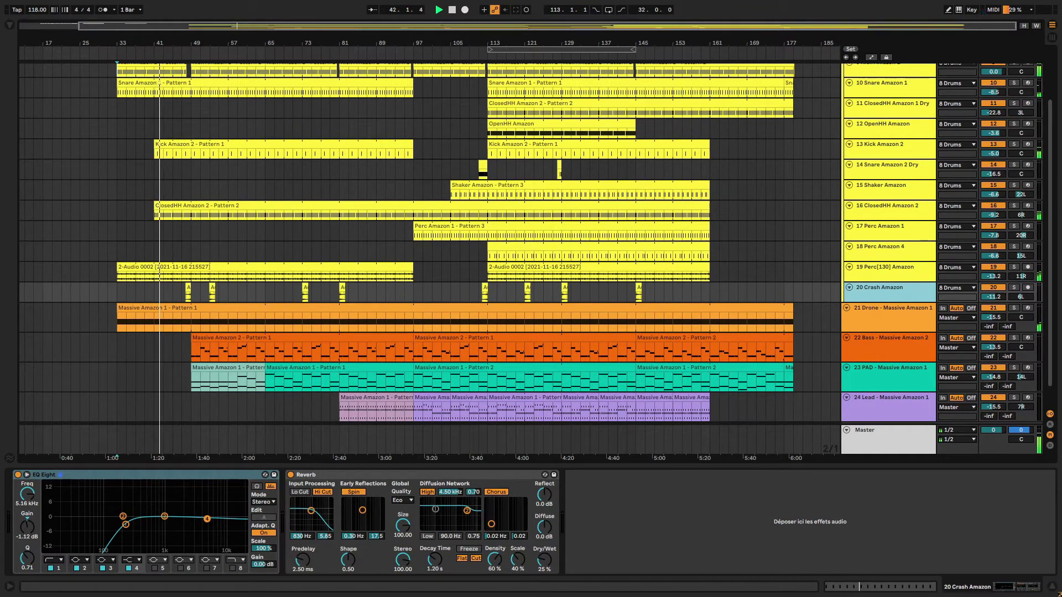
left_click(888, 206)
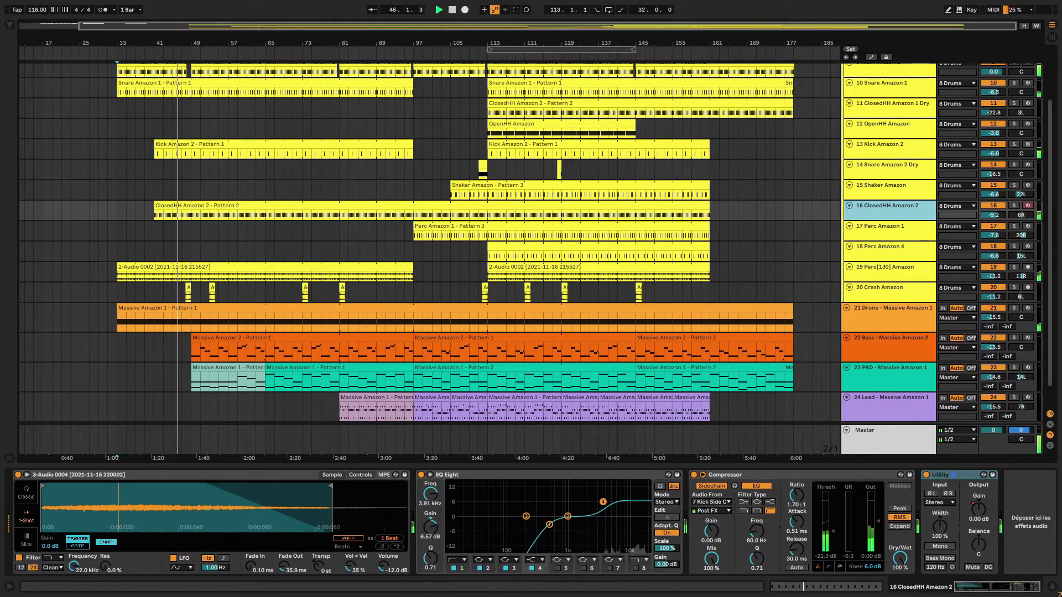
left_click(885, 144)
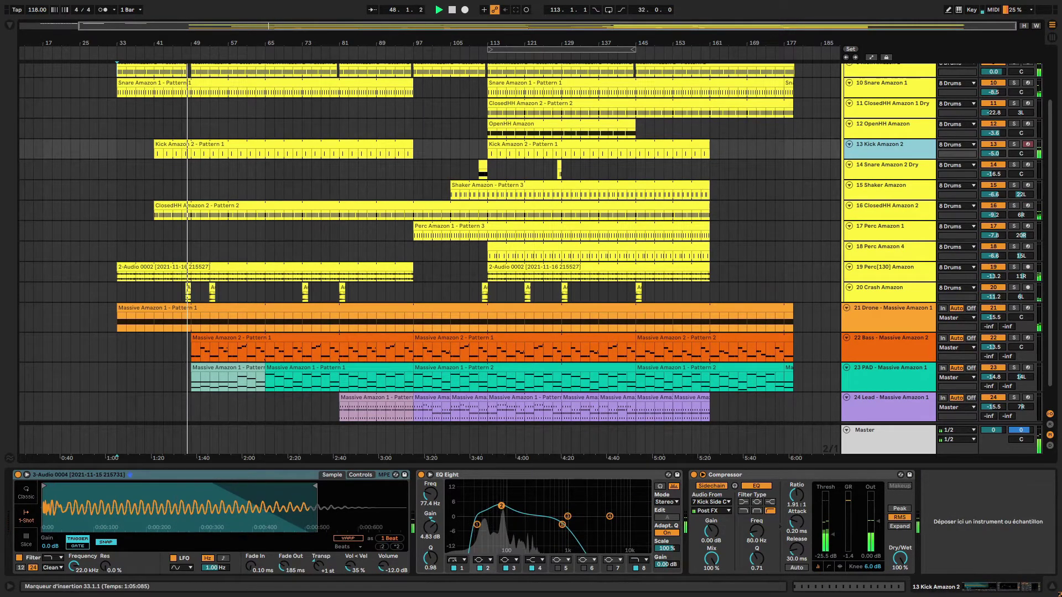
- Examine the device chains of the Bass - Massive Amazon 2 and PAD - Massive Amazon 1 tracks during playback
scroll(498, 326, "down", 1)
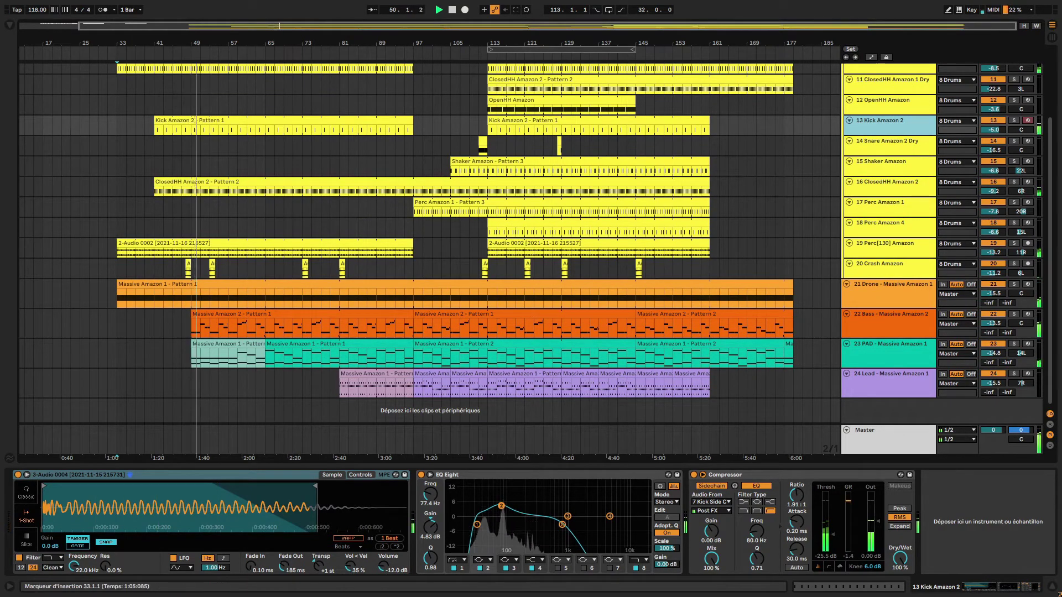
left_click(890, 317)
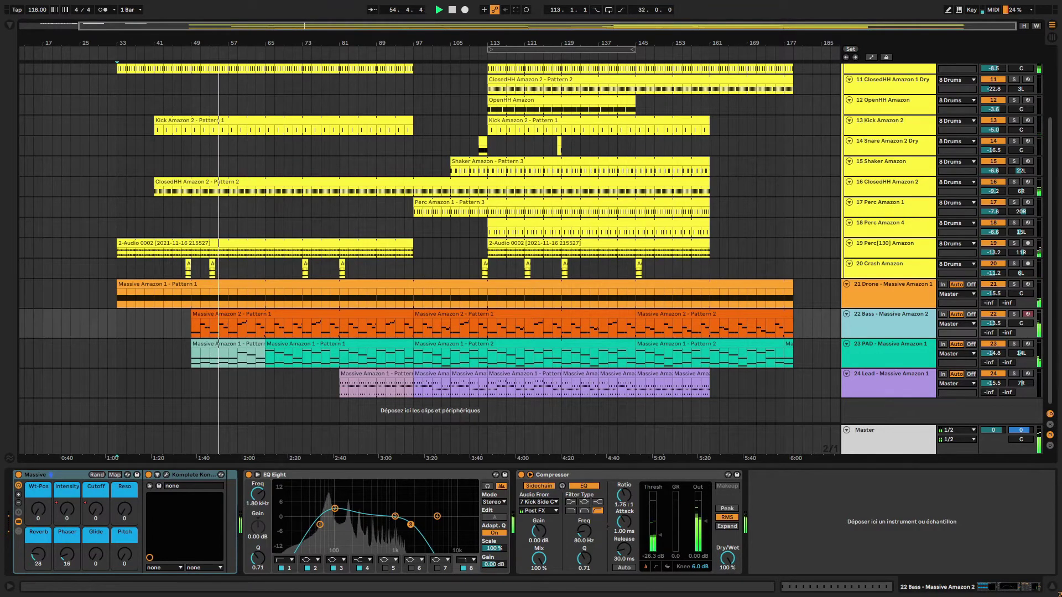
key("Down")
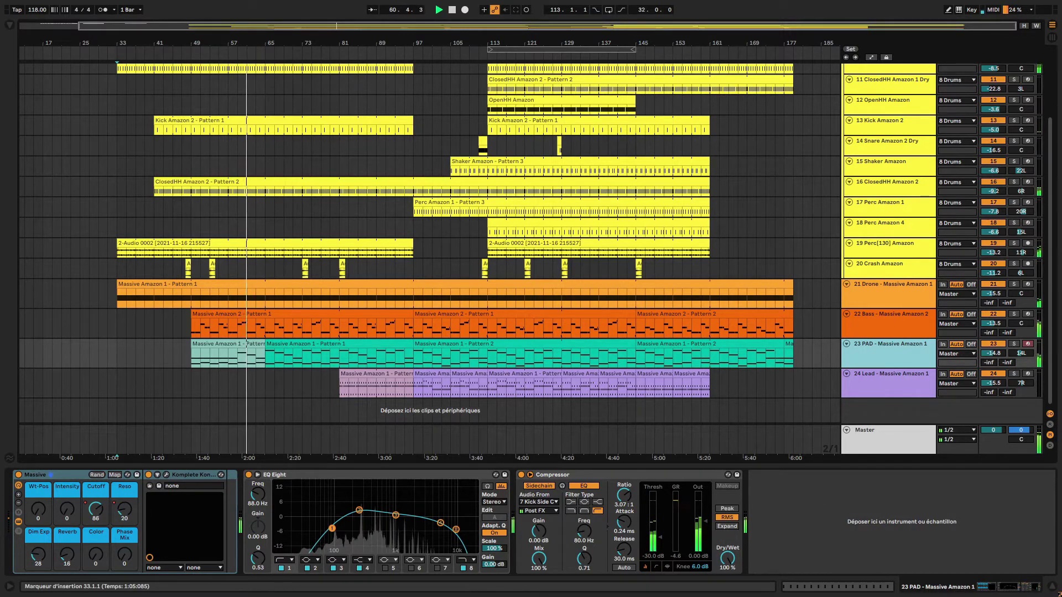
scroll(429, 259, "up", 1)
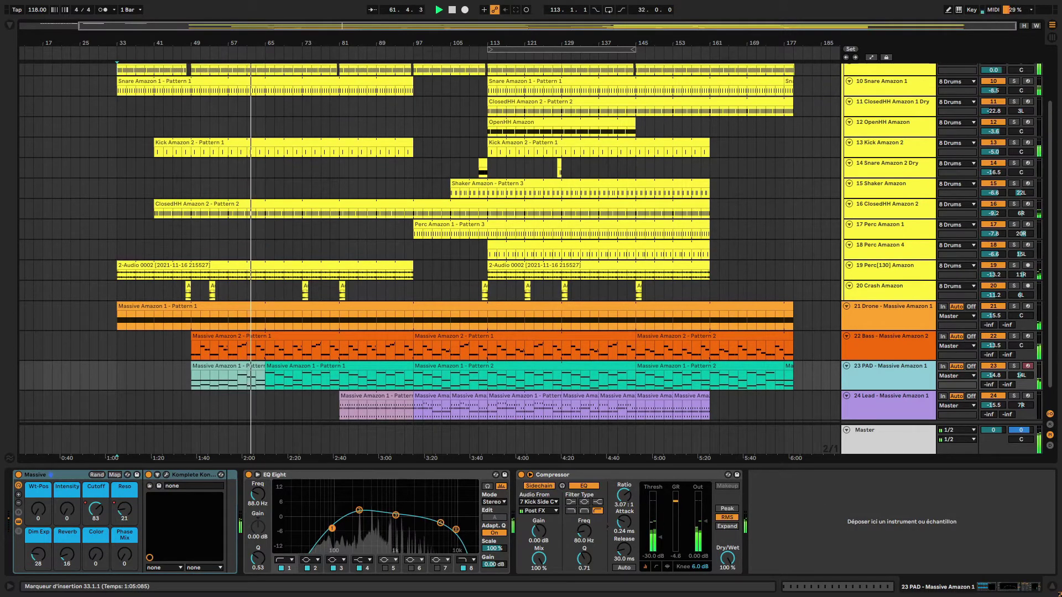
scroll(429, 244, "up", 3)
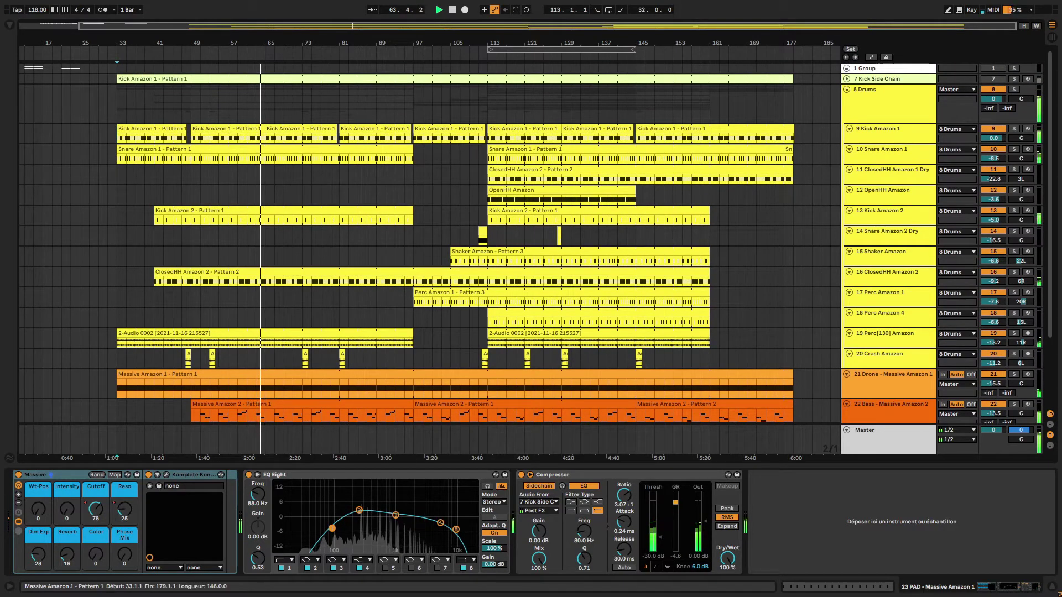
- Show the automation lanes, review the curves on the bass, pad and lead tracks, and hide the lanes again
scroll(430, 259, "down", 3)
key("a")
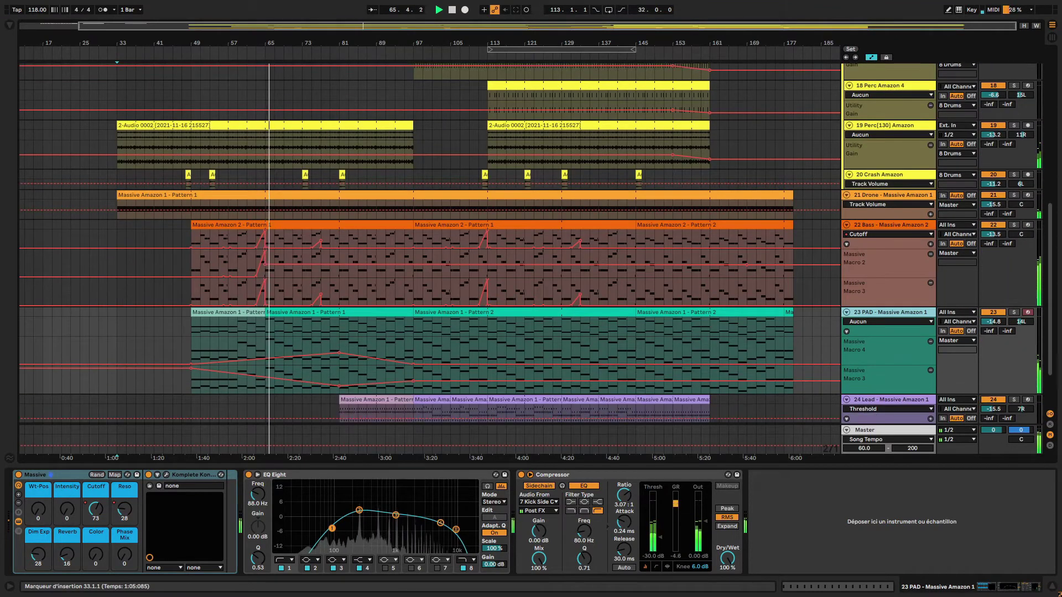
scroll(505, 335, "down", 2)
scroll(415, 335, "down", 1)
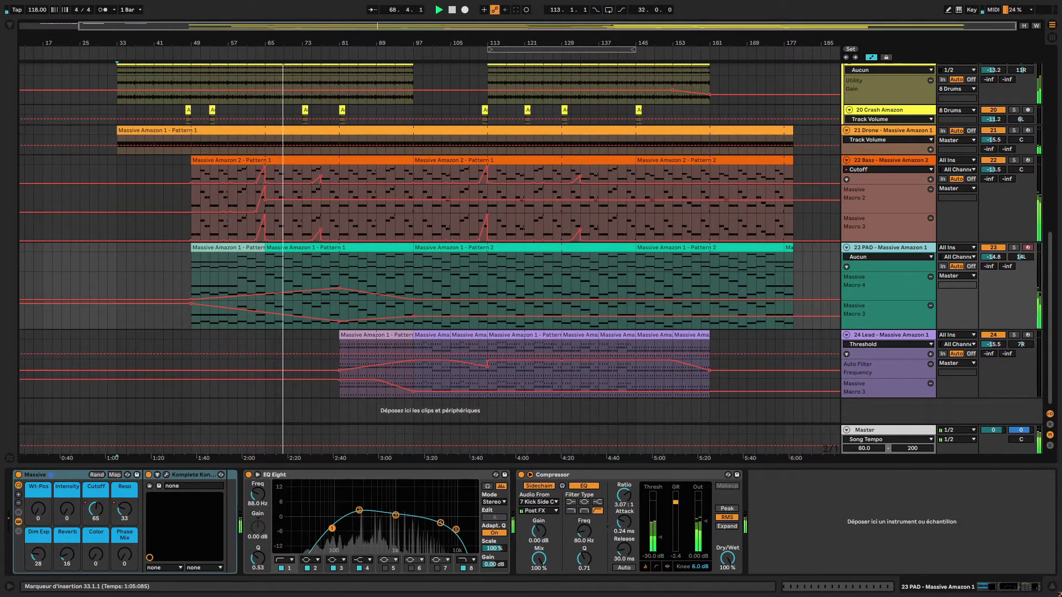
scroll(430, 243, "up", 9)
key("a")
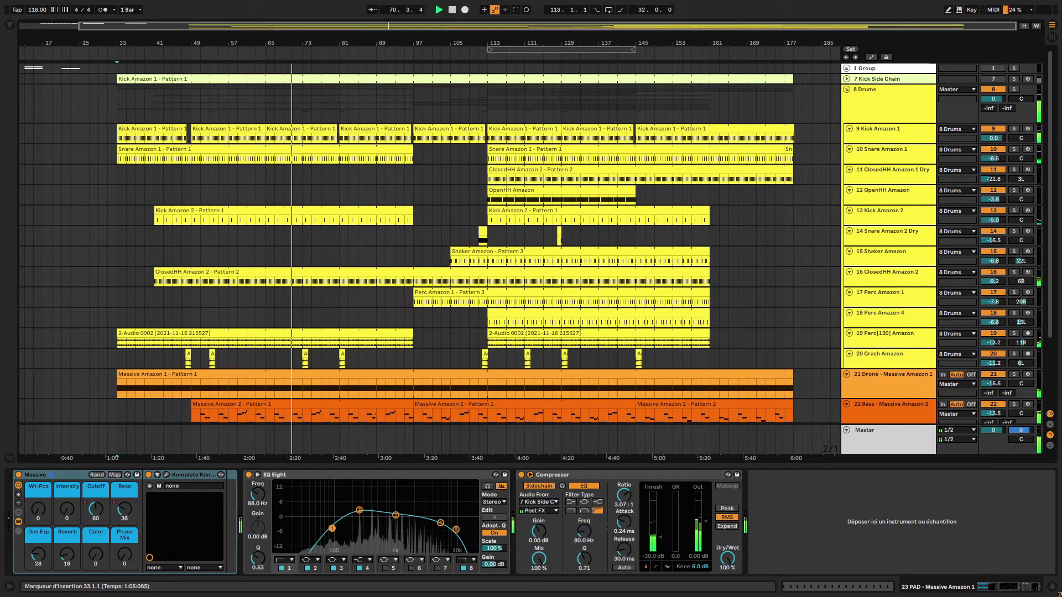
- Step through the bass, pad and lead tracks to compare their Massive macros, EQ Eight and sidechain Compressor settings
scroll(430, 244, "down", 4)
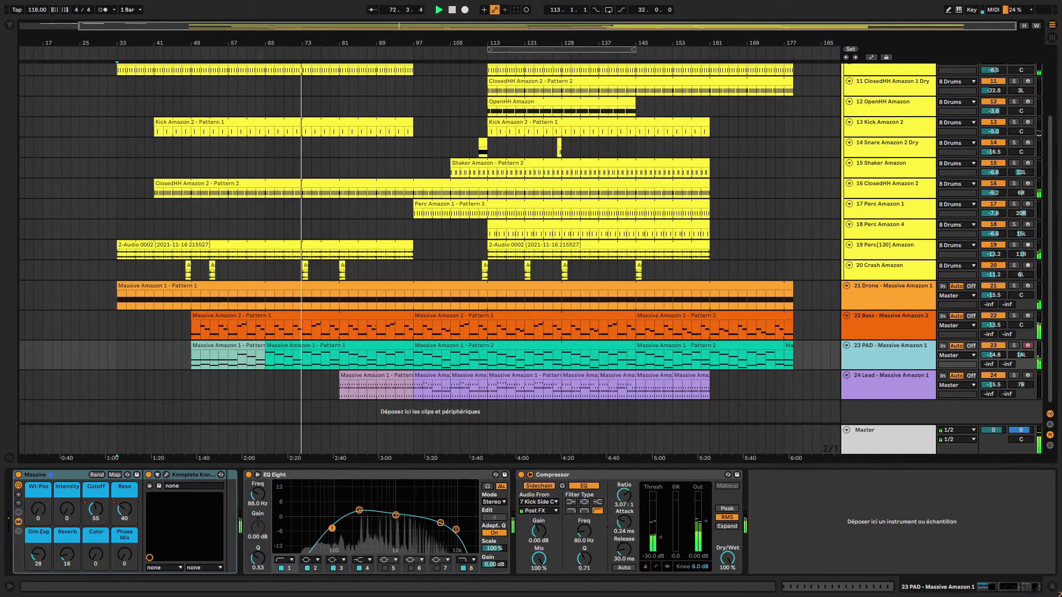
key("Up")
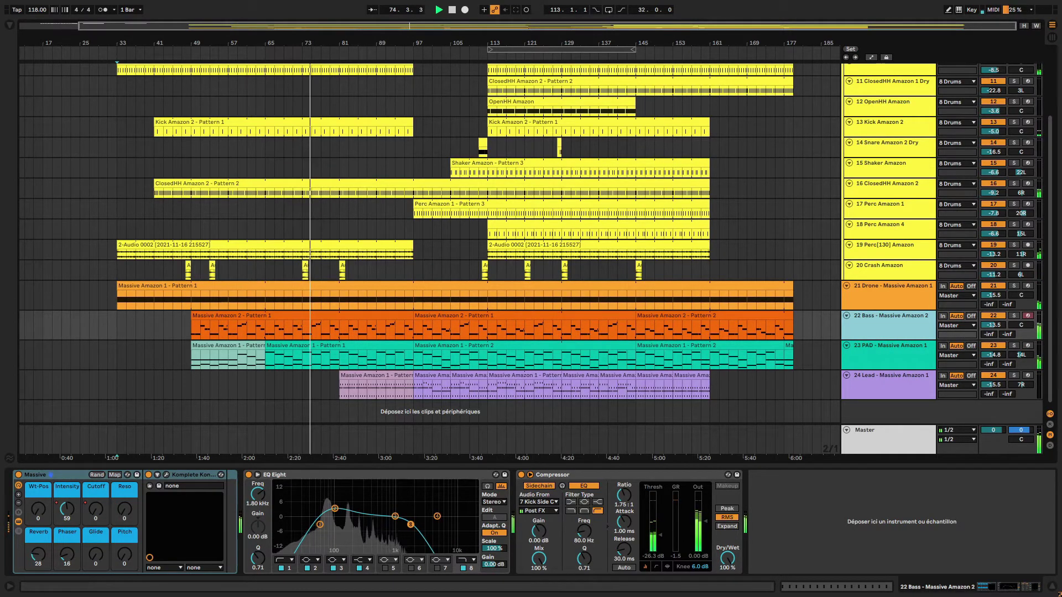
key("Down")
key("Down")
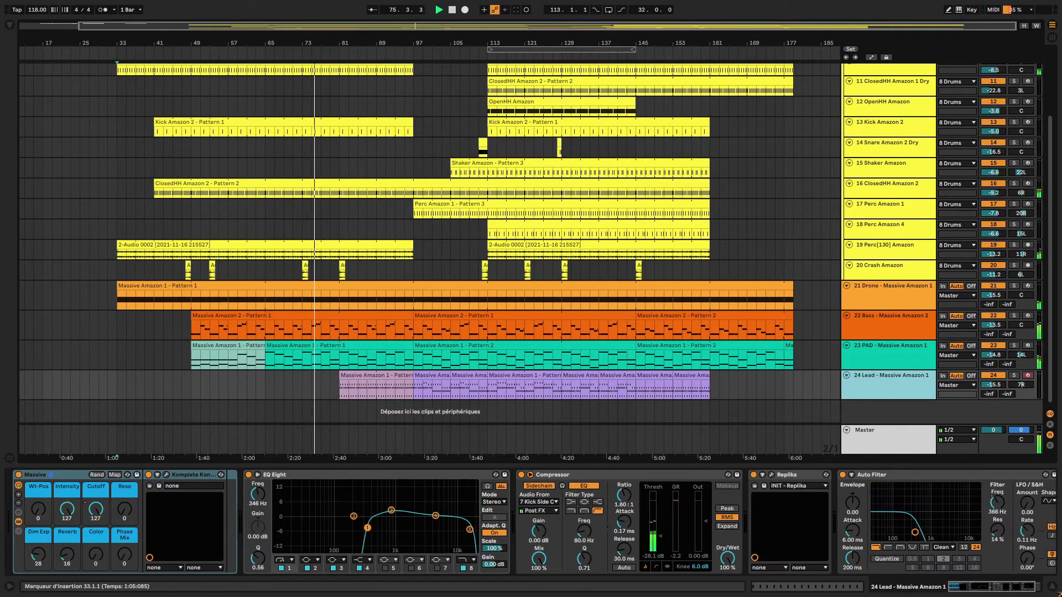
scroll(339, 385, "up", 2)
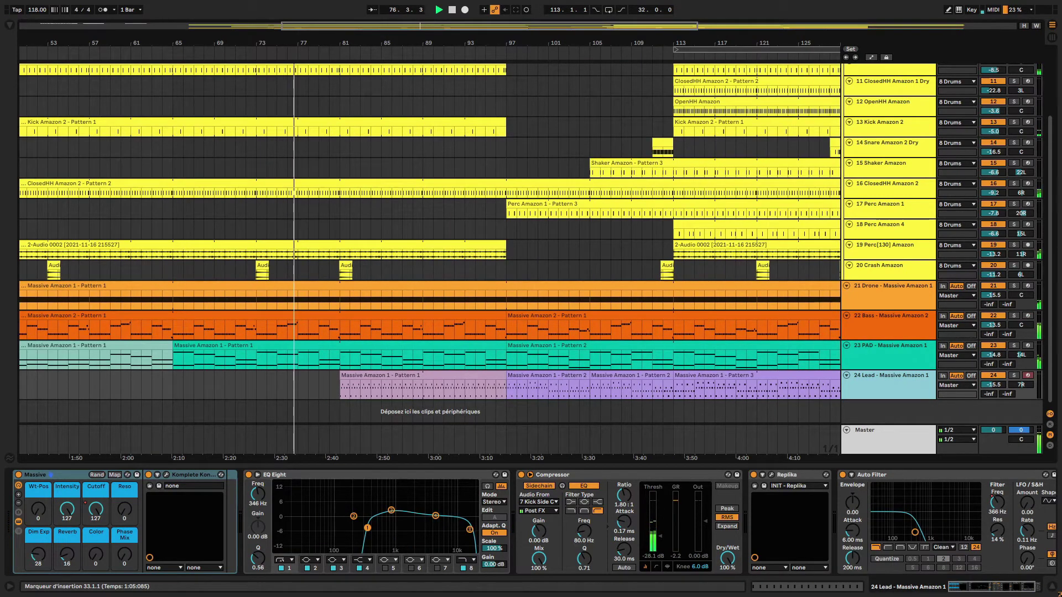
key("minus")
key("minus")
key("minus")
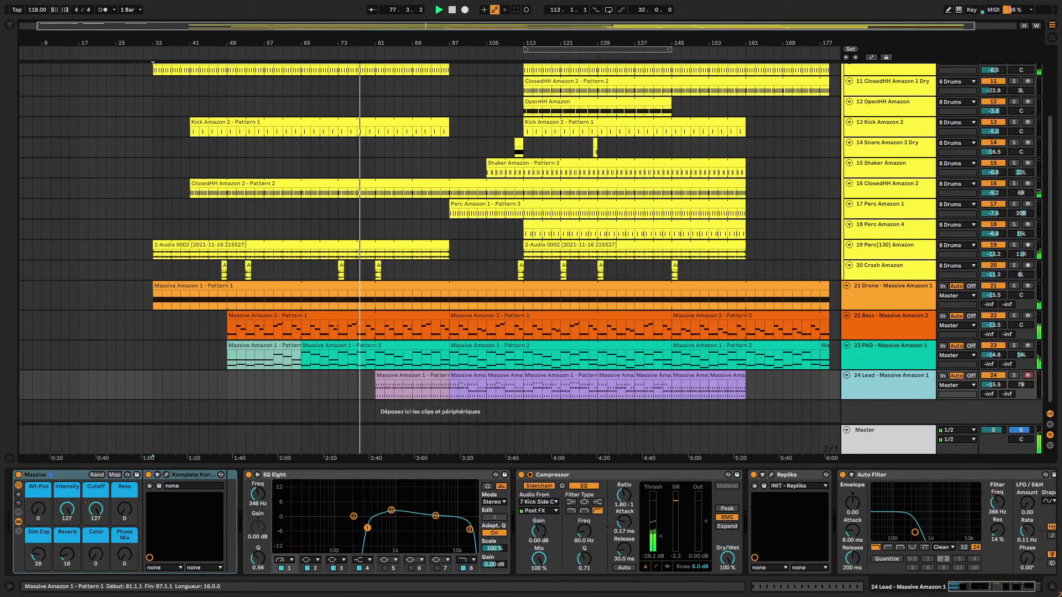
scroll(429, 258, "right", 1)
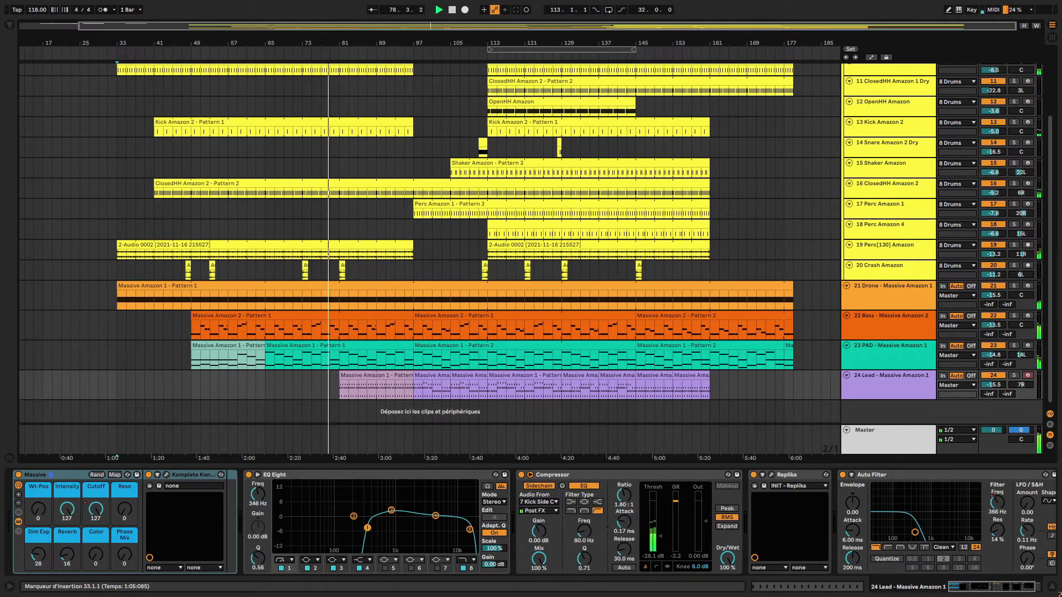
- Select the first Lead clip spanning bars 81 to 97 and examine the Lead track's Replika and Auto Filter devices
scroll(430, 257, "up", 2)
scroll(429, 257, "down", 1)
left_click(376, 386)
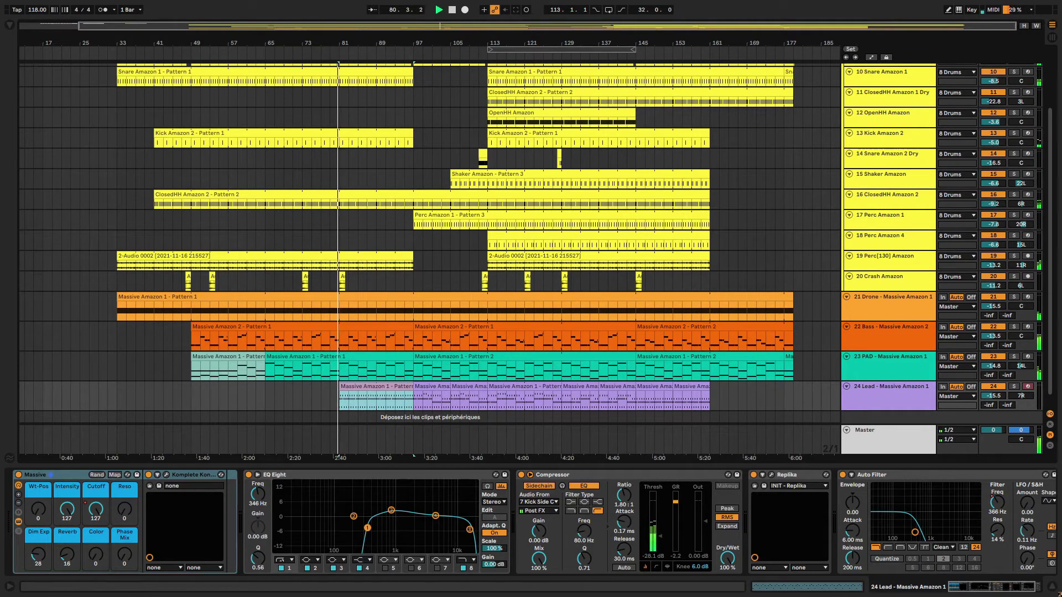
left_click(891, 387)
scroll(429, 238, "down", 1)
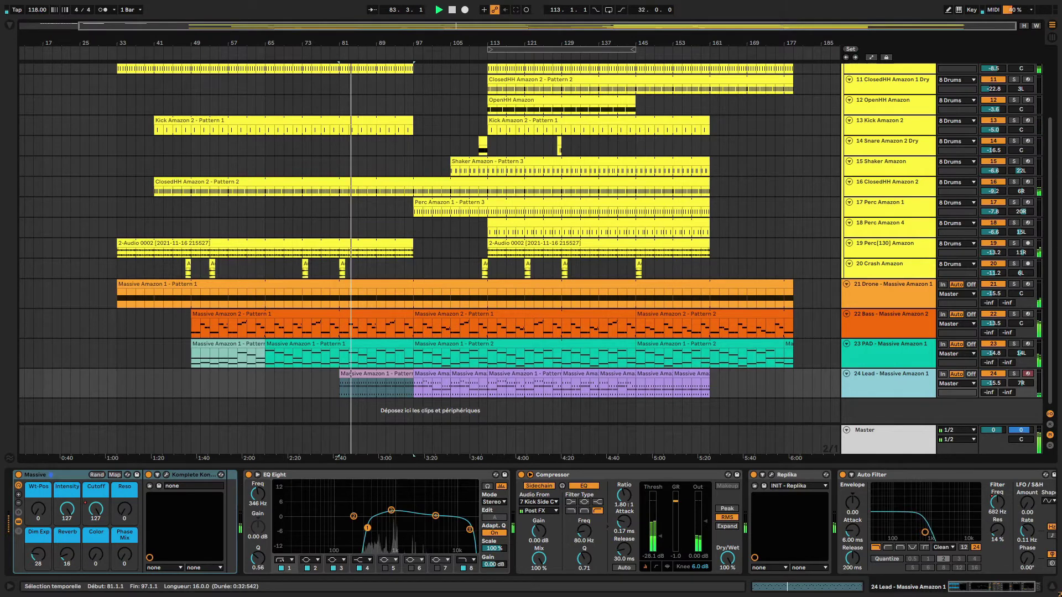
- Show the automation lanes and open the first Lead clip to examine its MIDI notes
scroll(428, 238, "up", 5)
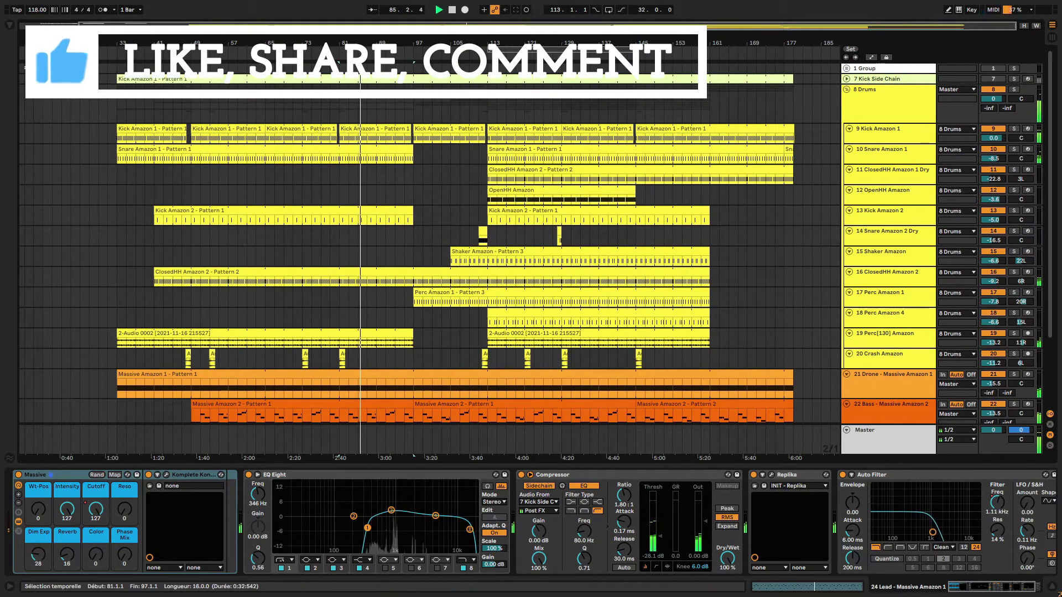
scroll(429, 238, "down", 5)
key("a")
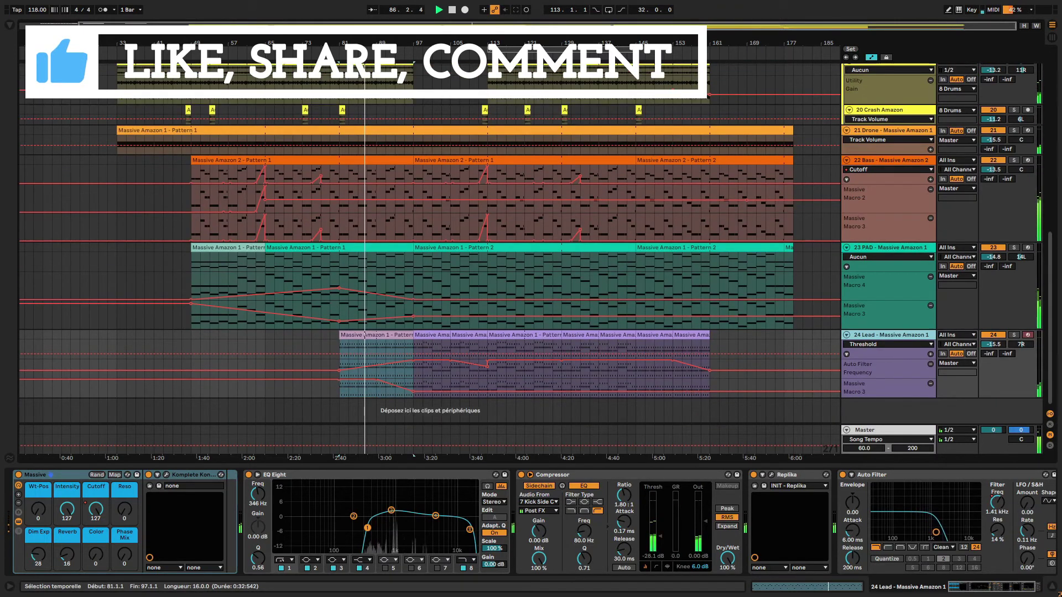
double_click(376, 335)
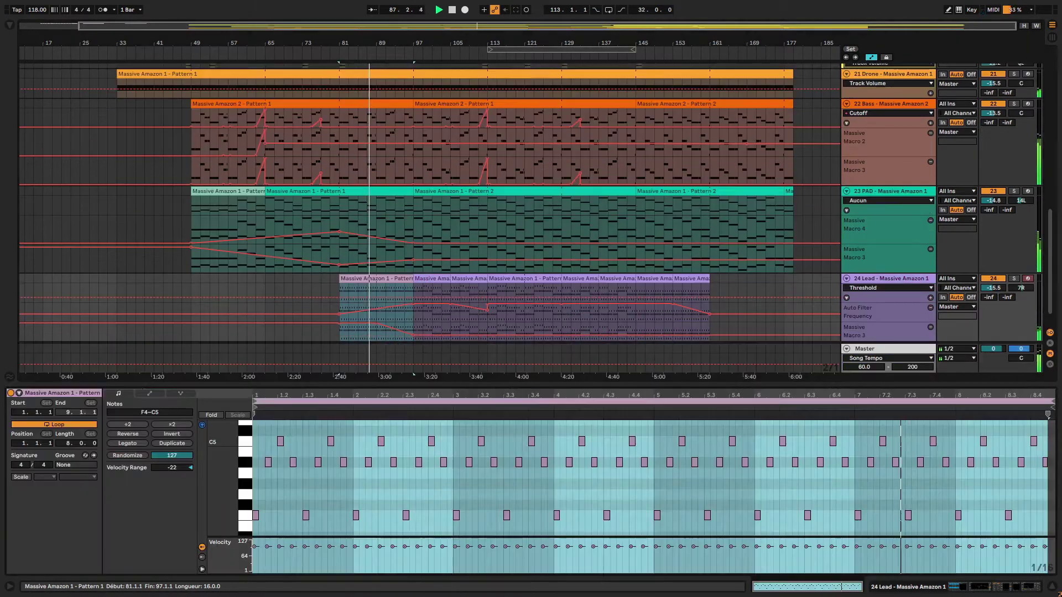
left_click(529, 487)
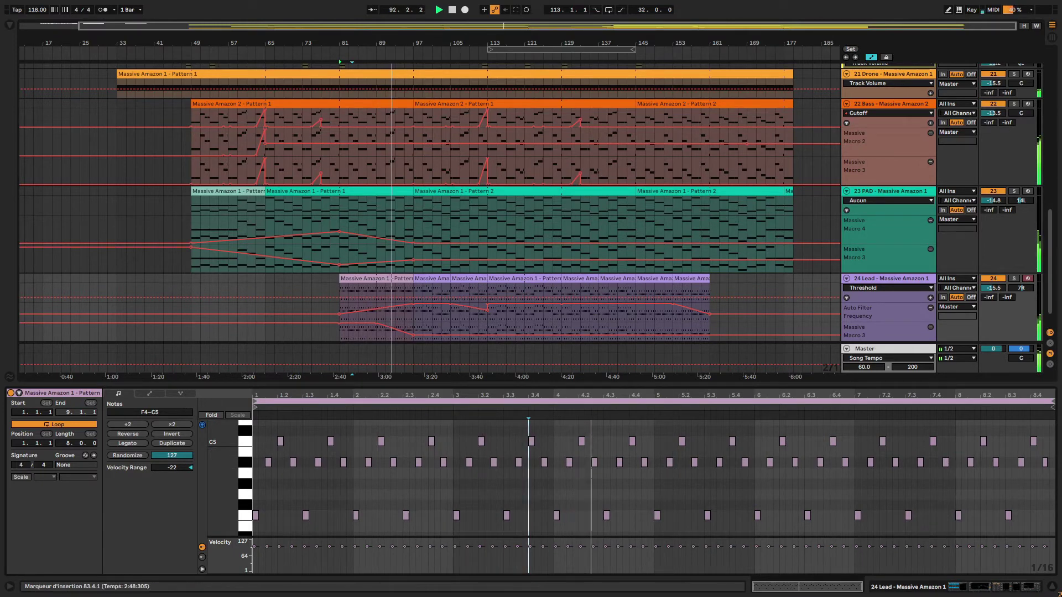
- Review the automation curves across the Drums group and its individual drum tracks
scroll(490, 308, "up", 2)
scroll(429, 219, "up", 4)
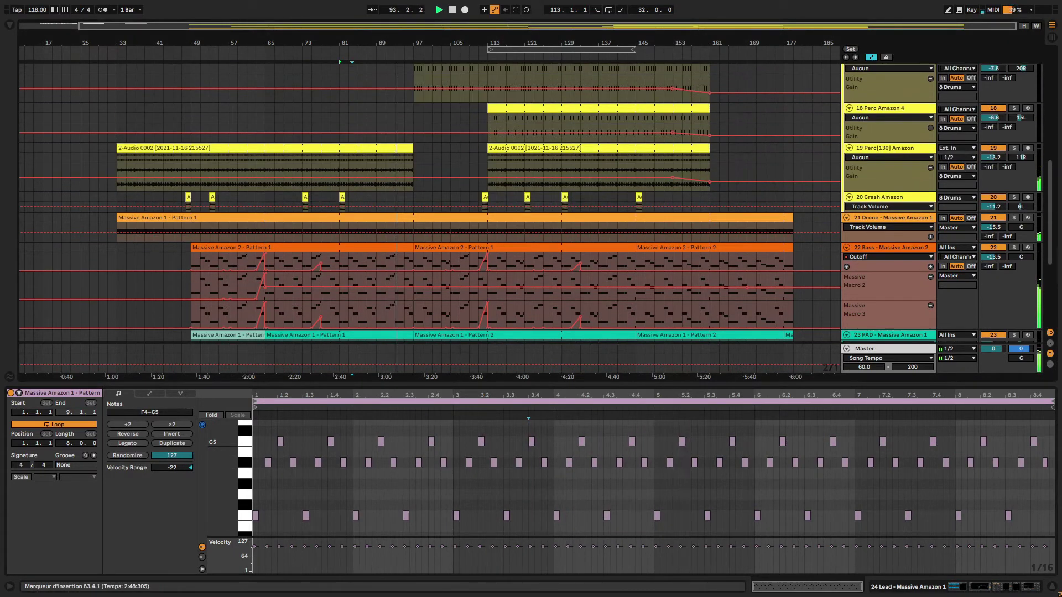
scroll(428, 219, "up", 7)
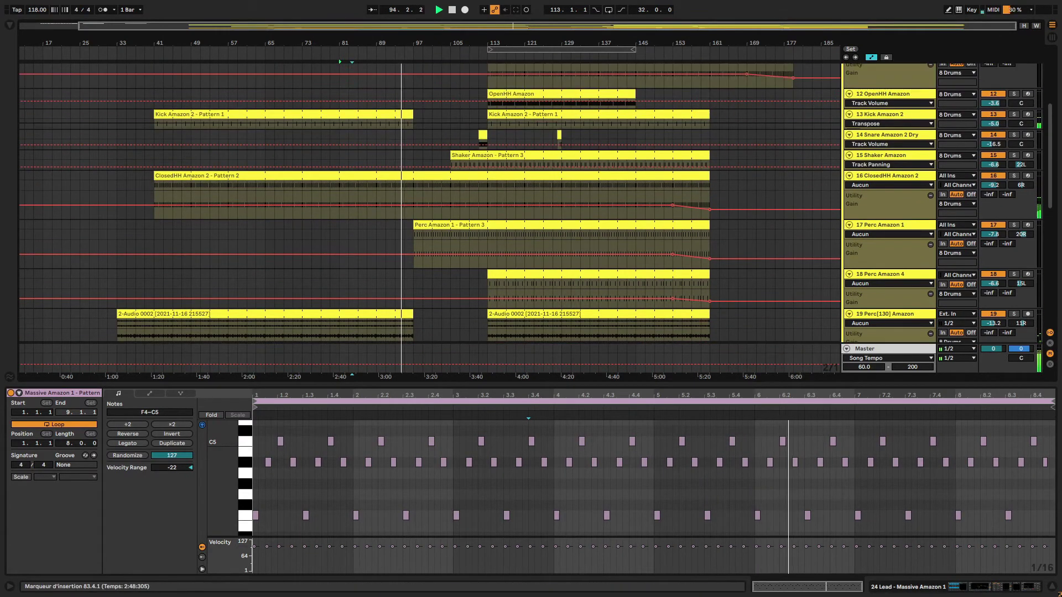
scroll(497, 305, "up", 2)
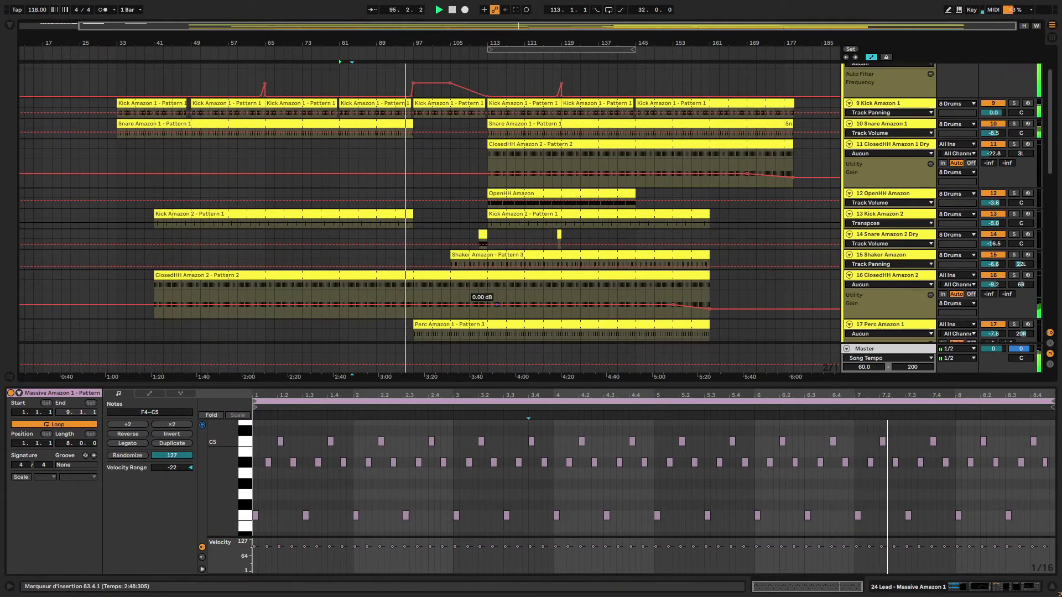
scroll(496, 304, "up", 2)
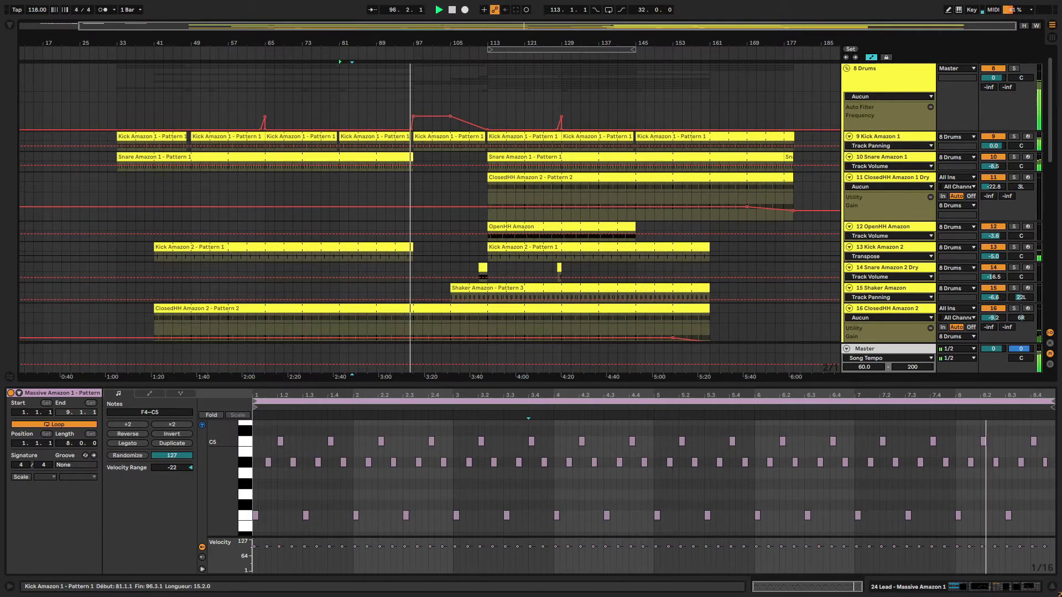
scroll(496, 305, "down", 10)
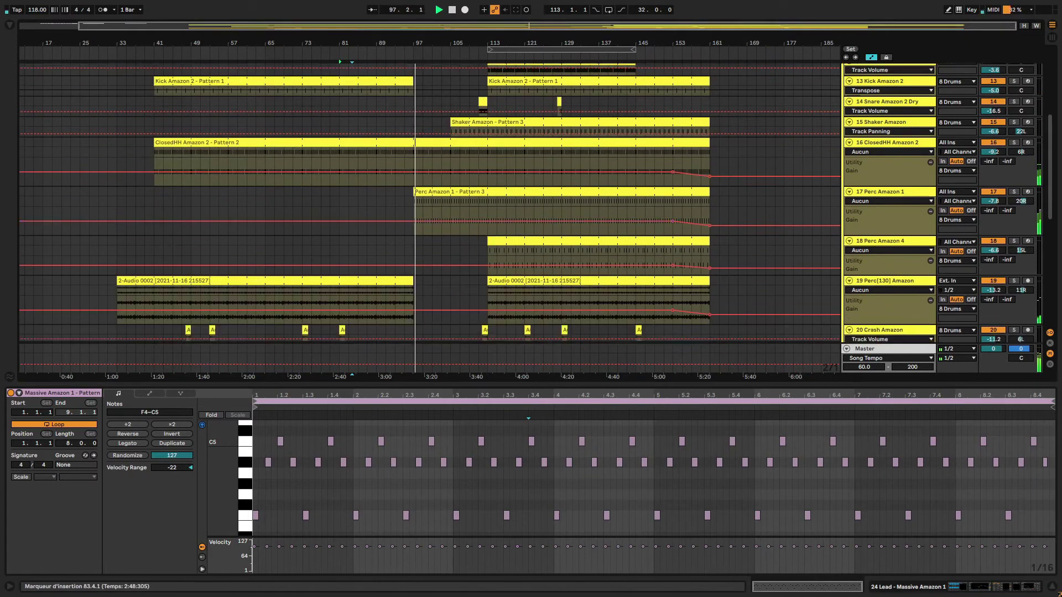
- Inspect the MIDI notes of the Lead clips starting at bars 97 and 105
scroll(421, 249, "down", 6)
left_click(420, 253)
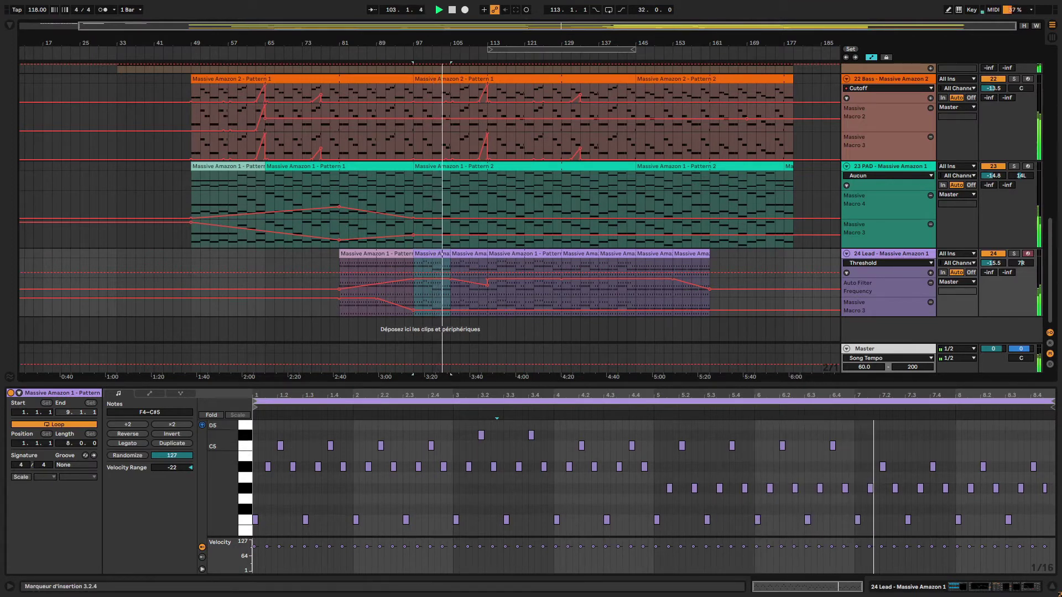
scroll(443, 205, "up", 4)
scroll(442, 204, "down", 4)
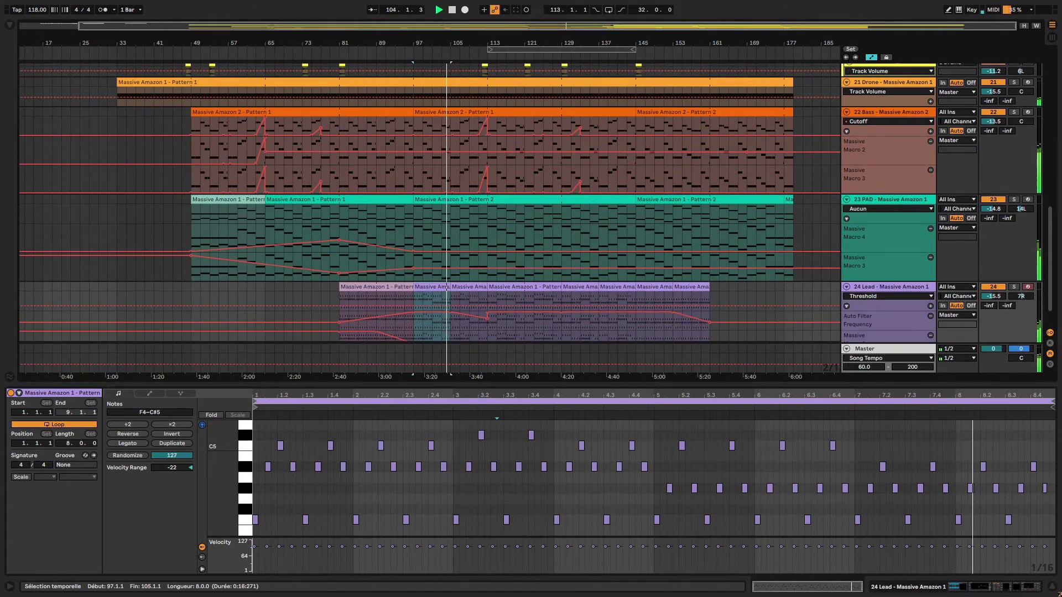
left_click(470, 254)
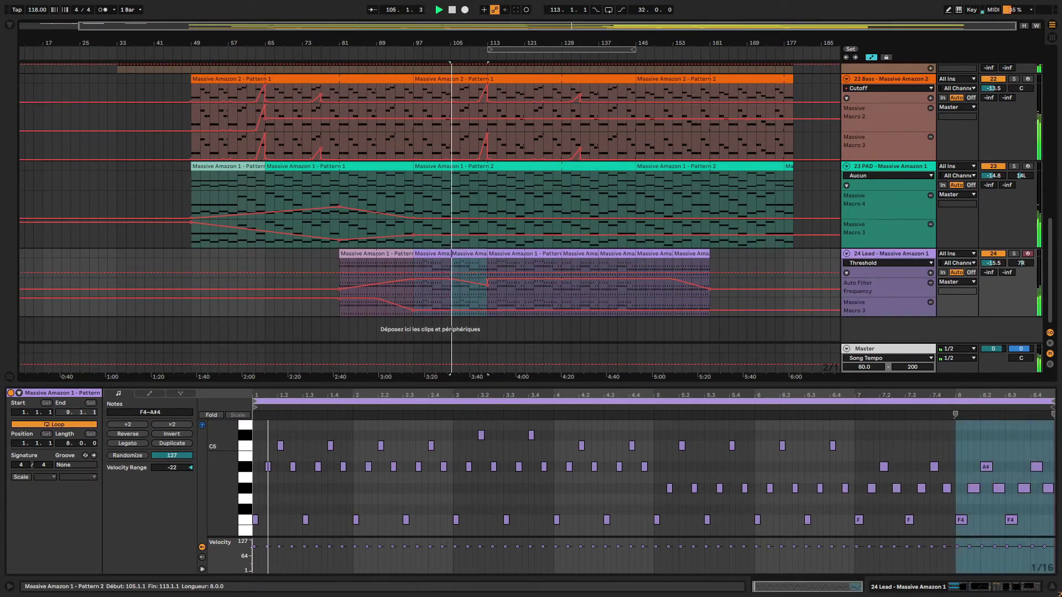
left_click(486, 478)
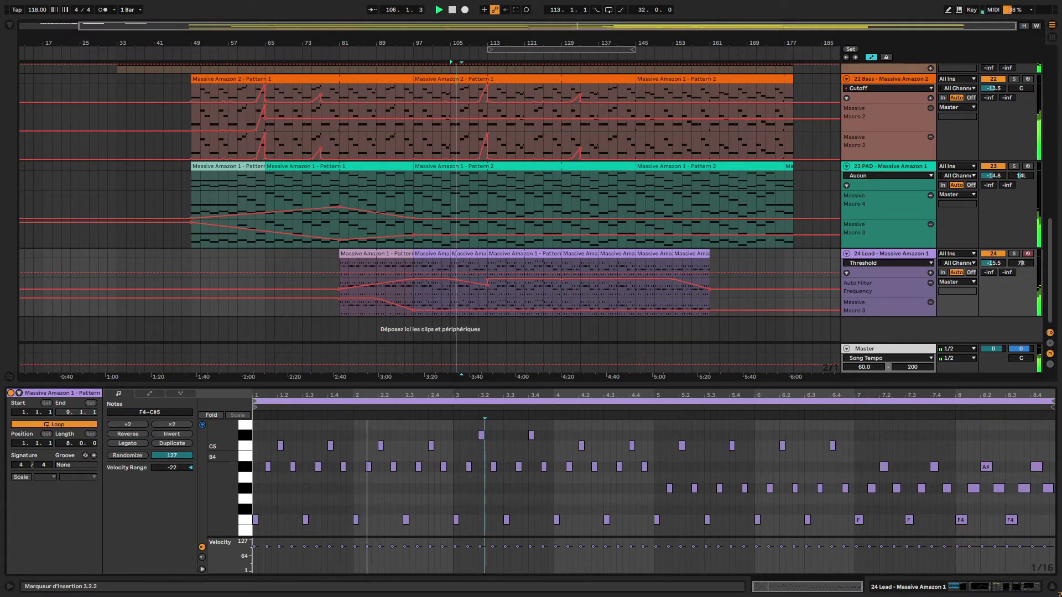
- Hide the automation lanes and display the Shaker Amazon track's device chain
scroll(429, 221, "up", 5)
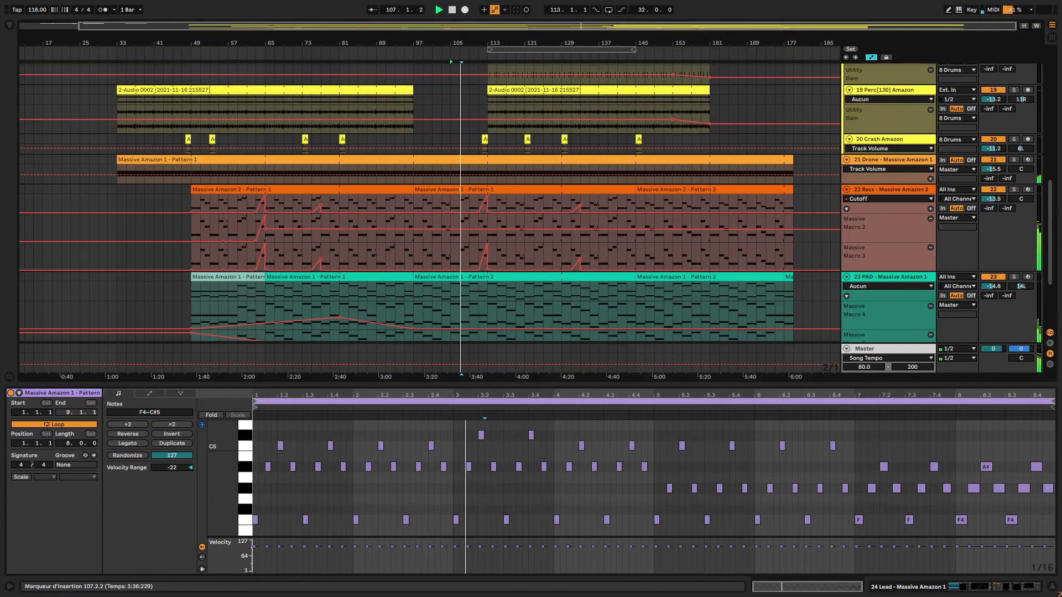
scroll(429, 221, "up", 10)
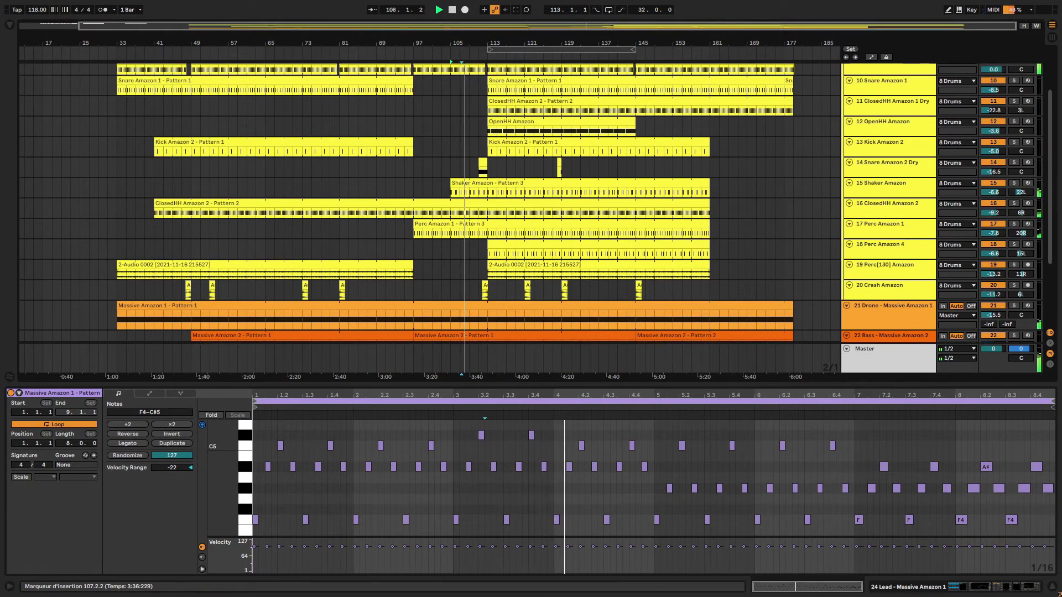
left_click(890, 183)
left_click(990, 586)
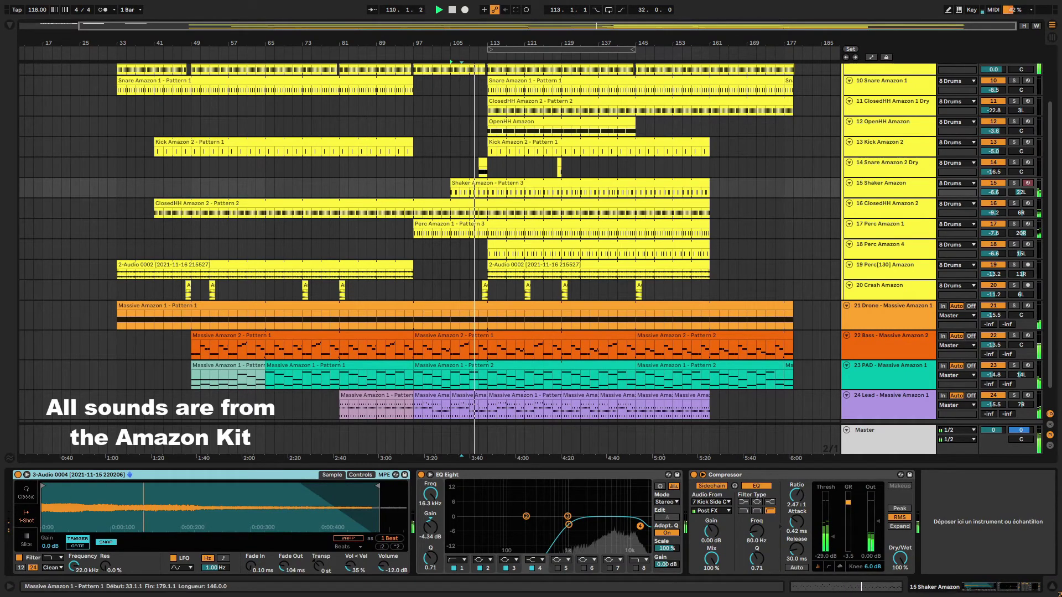
- Examine the Snare Amazon 2 Dry track's devices and the notes of its clip just before bar 113, and select the OpenHH Amazon track
scroll(429, 243, "up", 2)
left_click(890, 206)
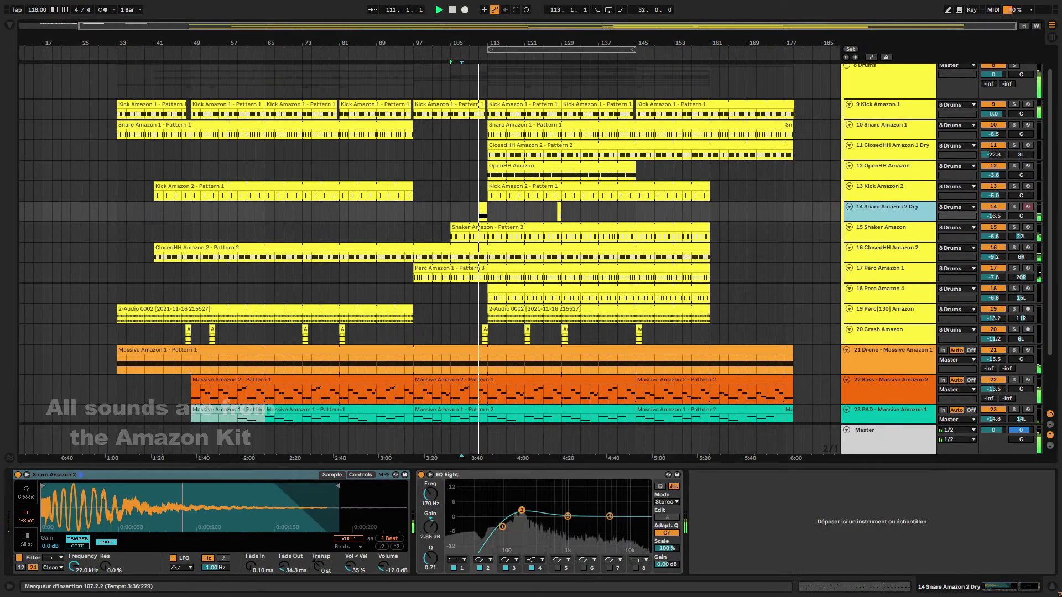
double_click(482, 207)
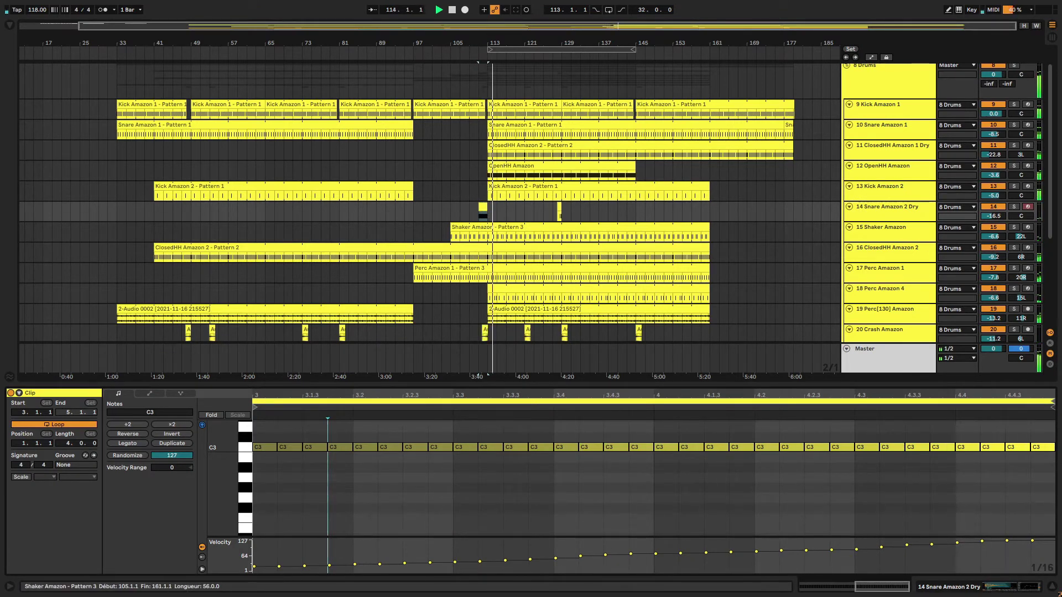
double_click(888, 166)
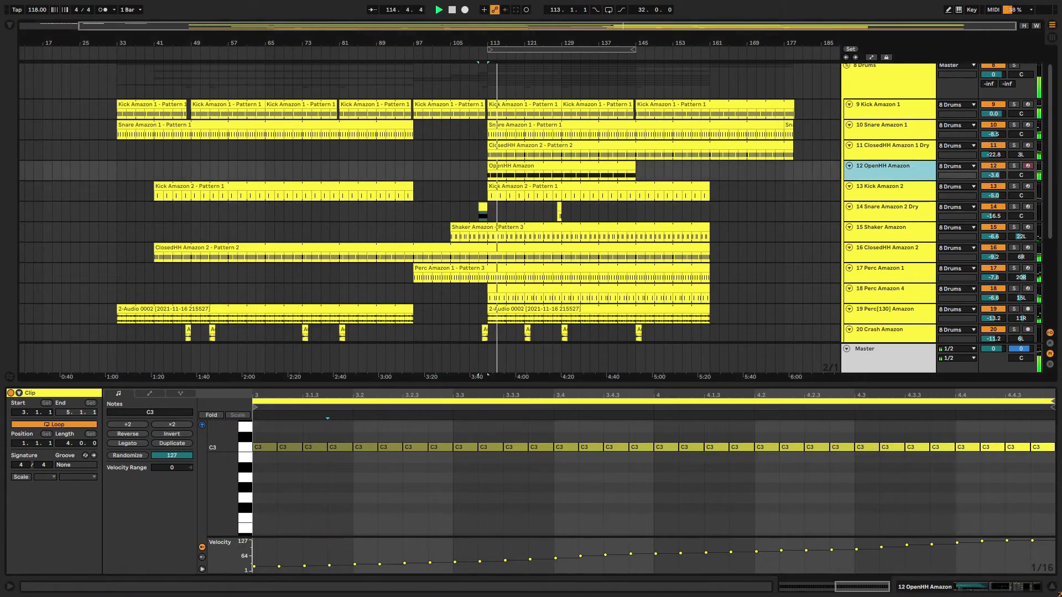
- Review the device chains of the OpenHH Amazon, ClosedHH Amazon 1 Dry and Perc Amazon 4 tracks
scroll(429, 243, "down", 3)
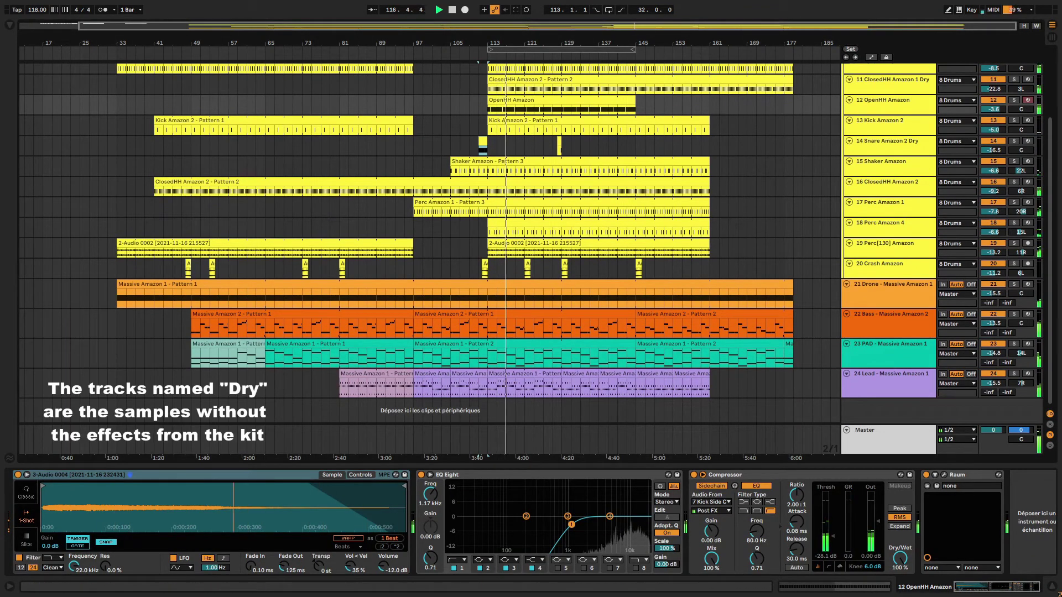
scroll(429, 243, "up", 3)
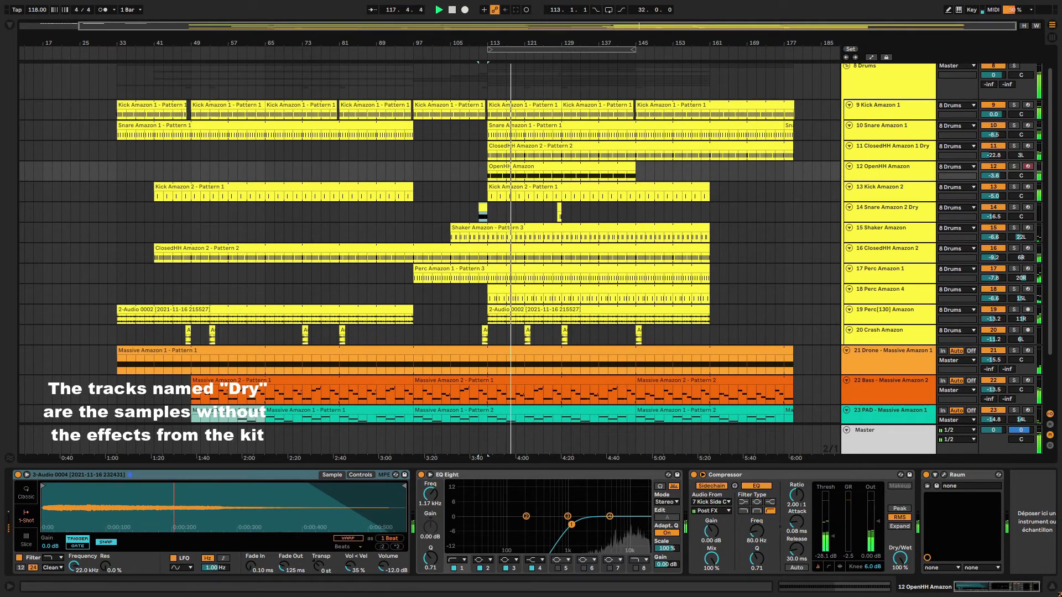
left_click(892, 146)
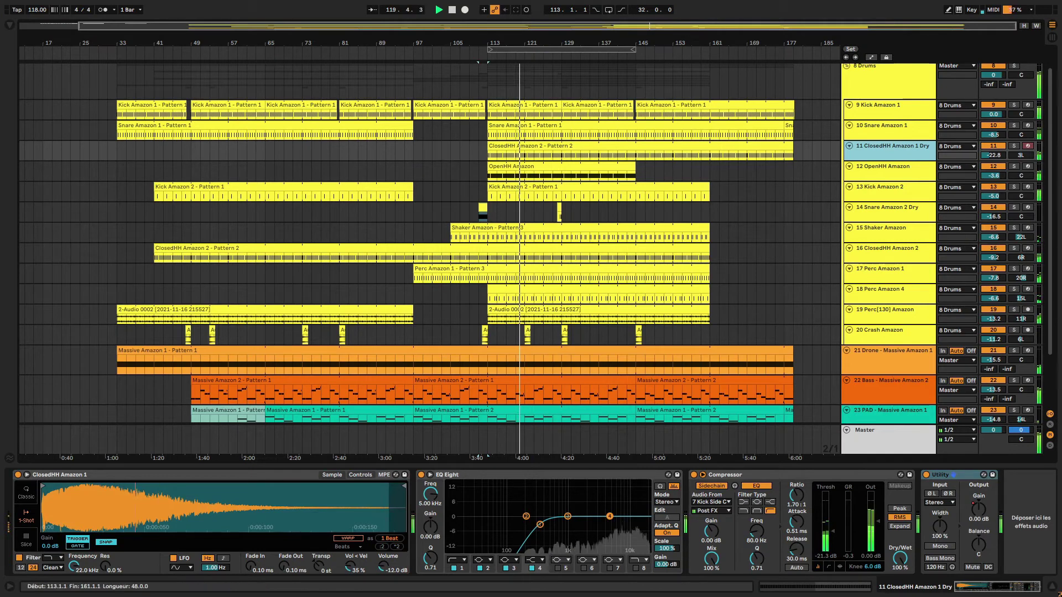
scroll(429, 259, "down", 2)
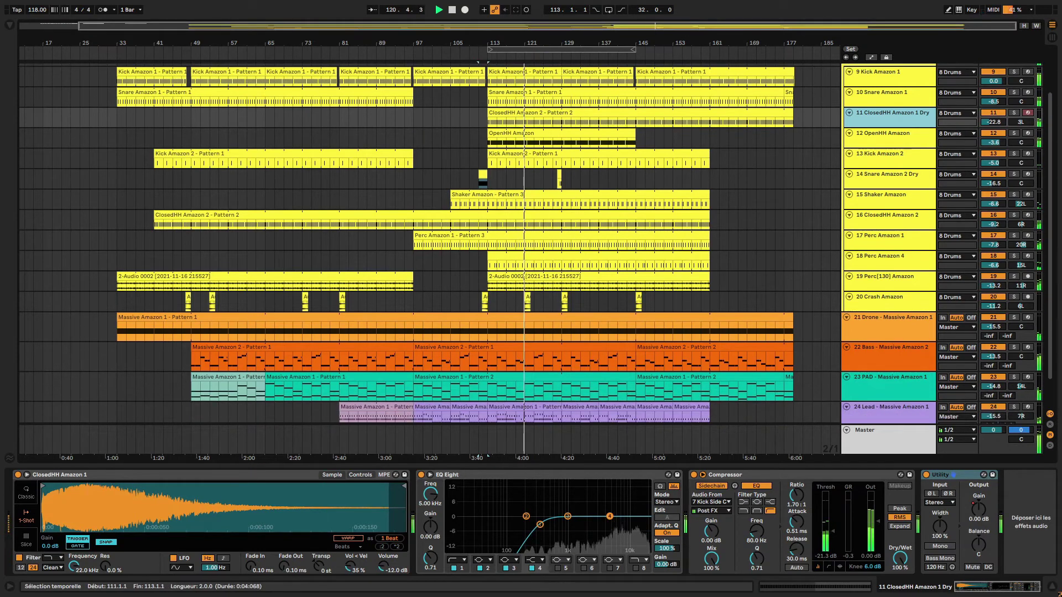
scroll(429, 259, "down", 2)
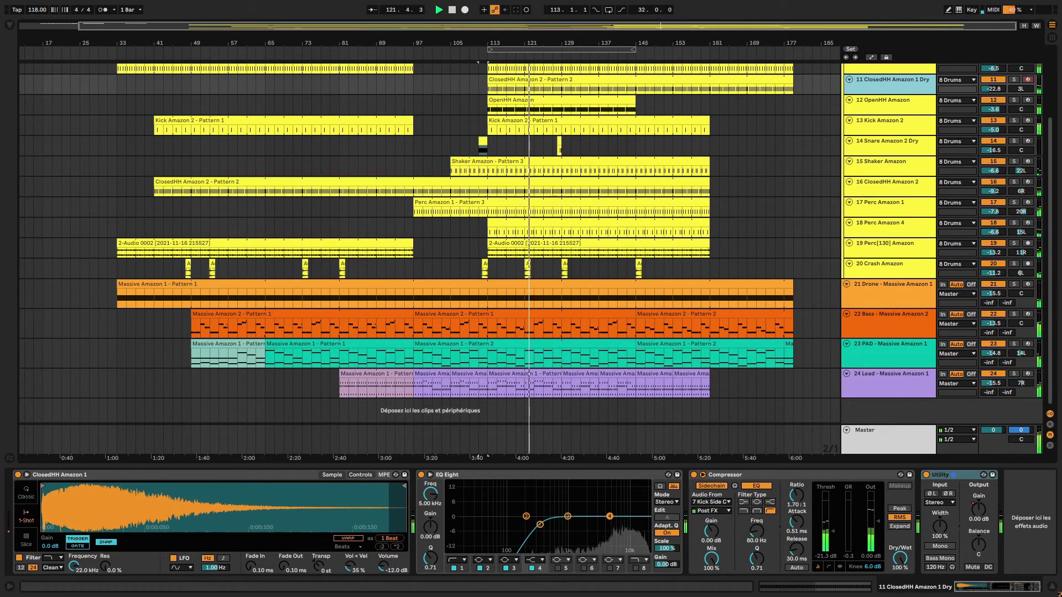
left_click(892, 223)
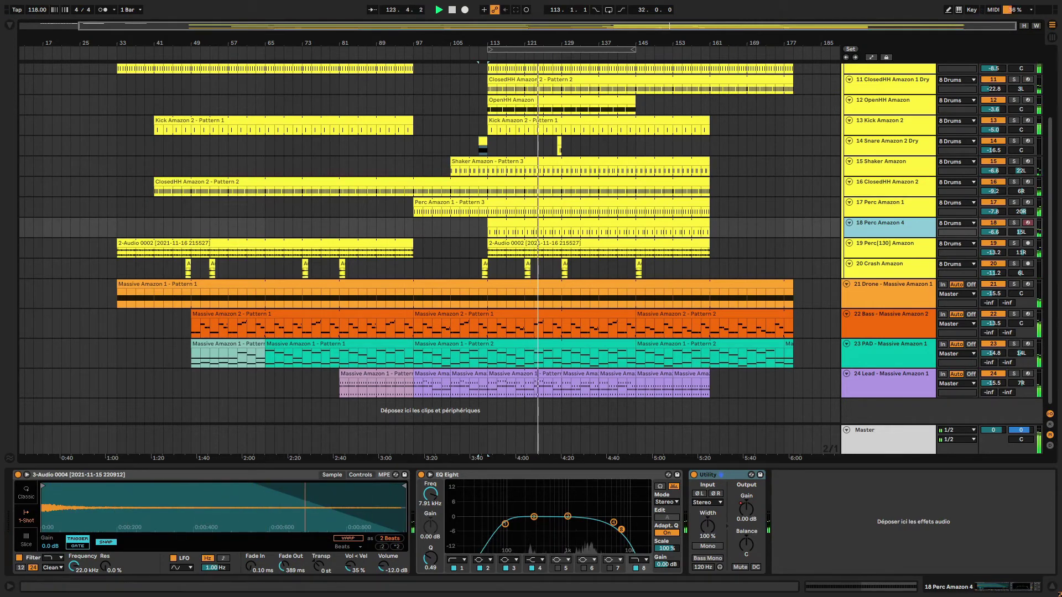
- Examine the Lead track's devices and the MIDI notes of its clips starting at bars 113 and 129
left_click(891, 375)
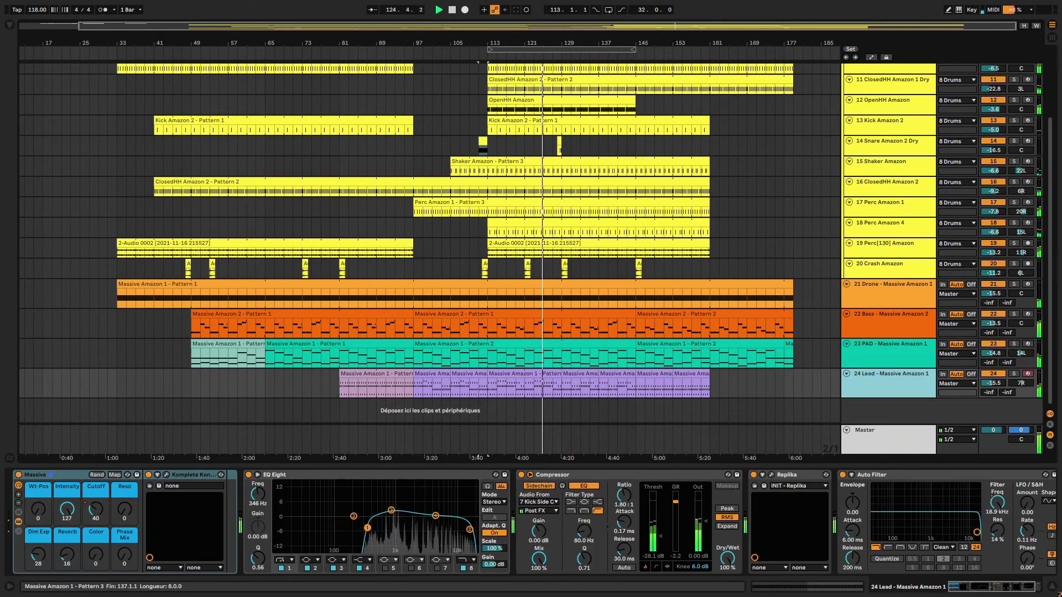
left_click(524, 374)
key("shift+Tab")
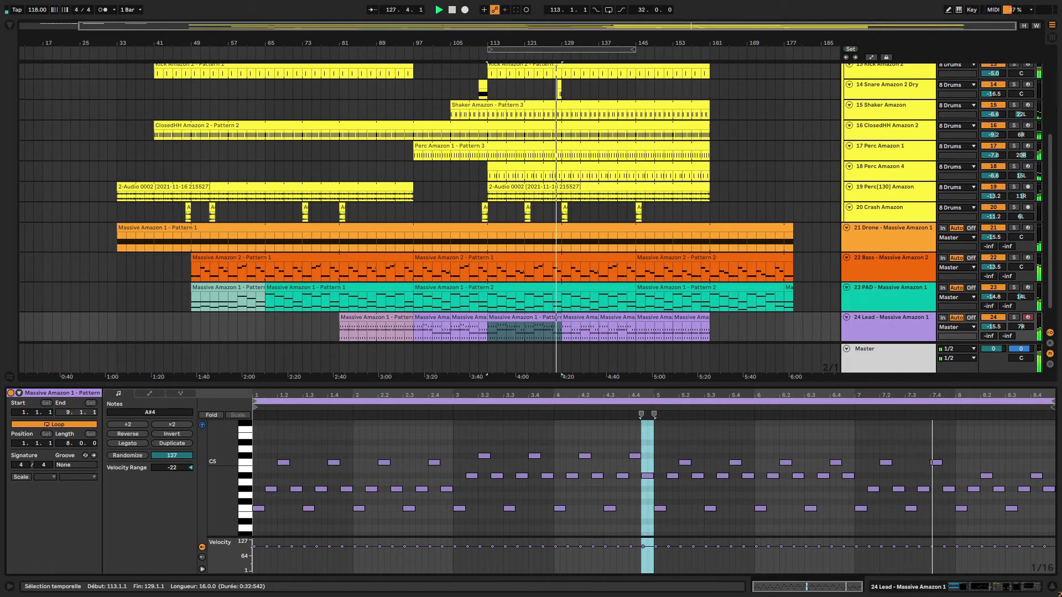
scroll(428, 218, "down", 1)
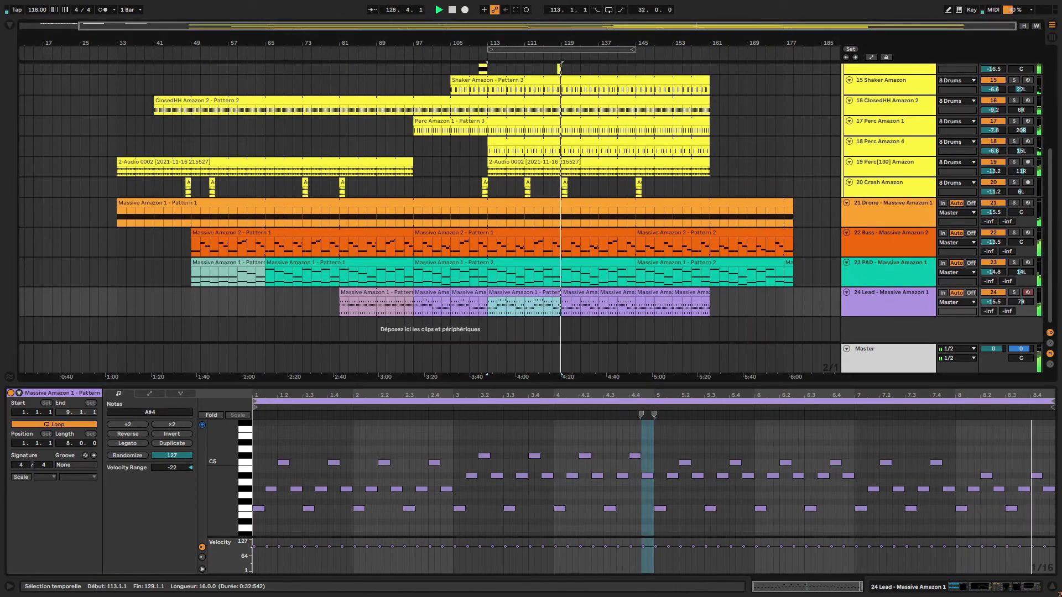
left_click(580, 292)
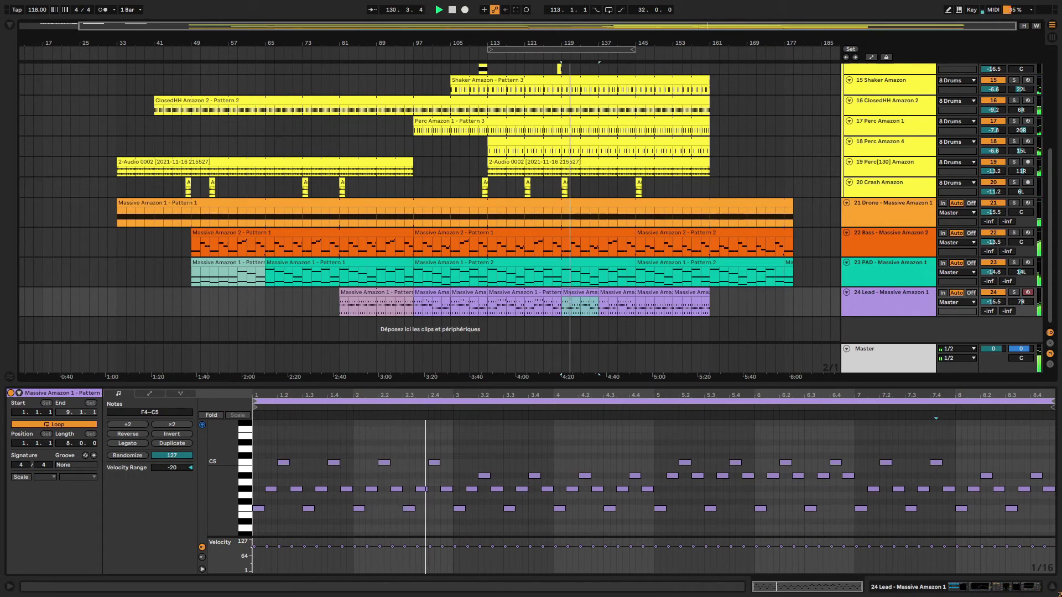
- Inspect the MIDI notes of the Bass clip starting at bar 97
scroll(691, 335, "up", 4)
scroll(430, 203, "up", 2)
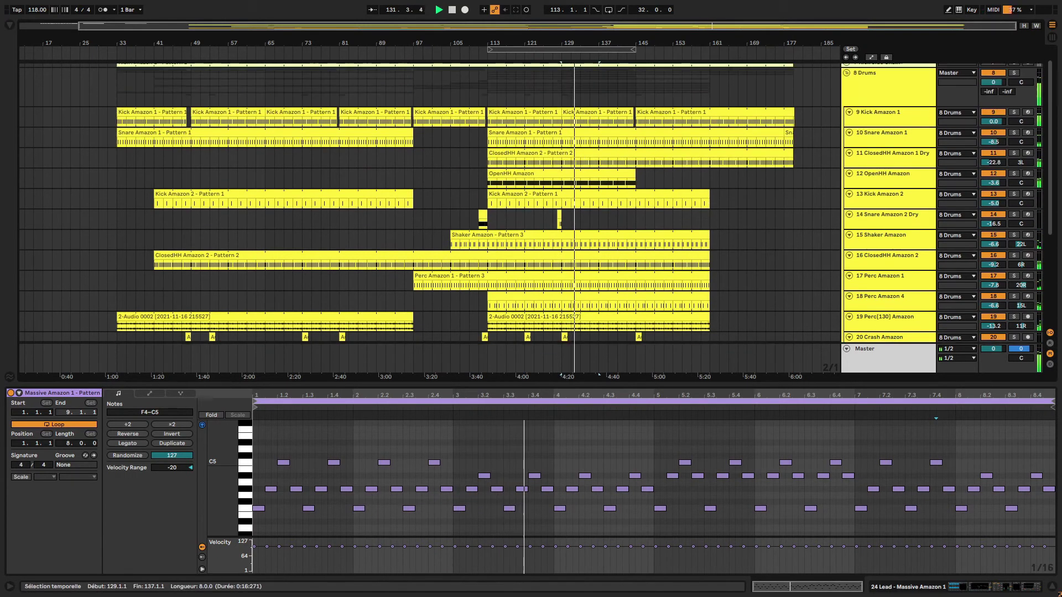
scroll(674, 332, "down", 1)
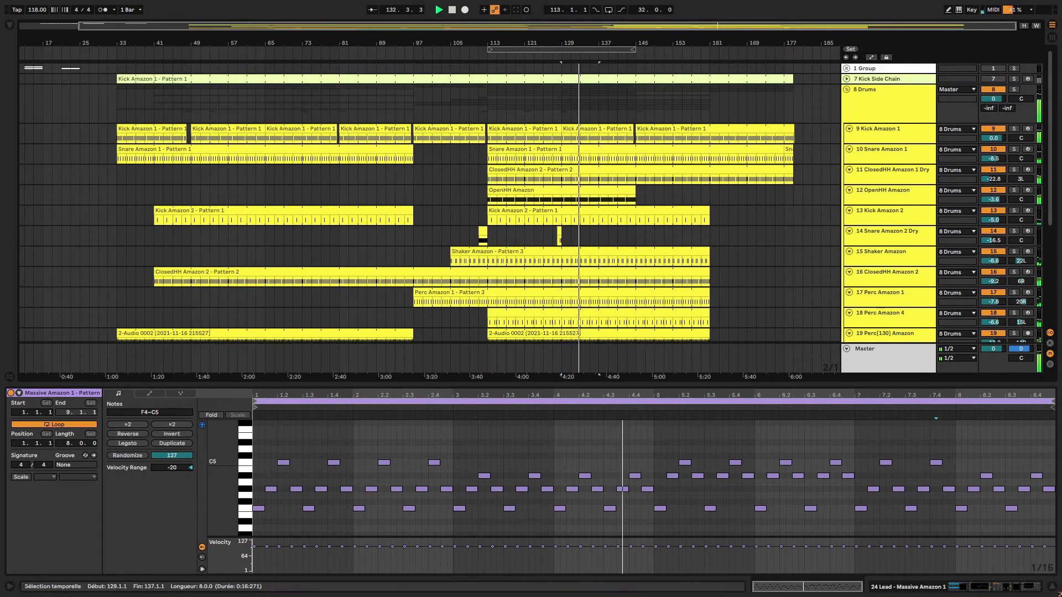
scroll(675, 331, "down", 2)
scroll(675, 332, "down", 1)
left_click(553, 293)
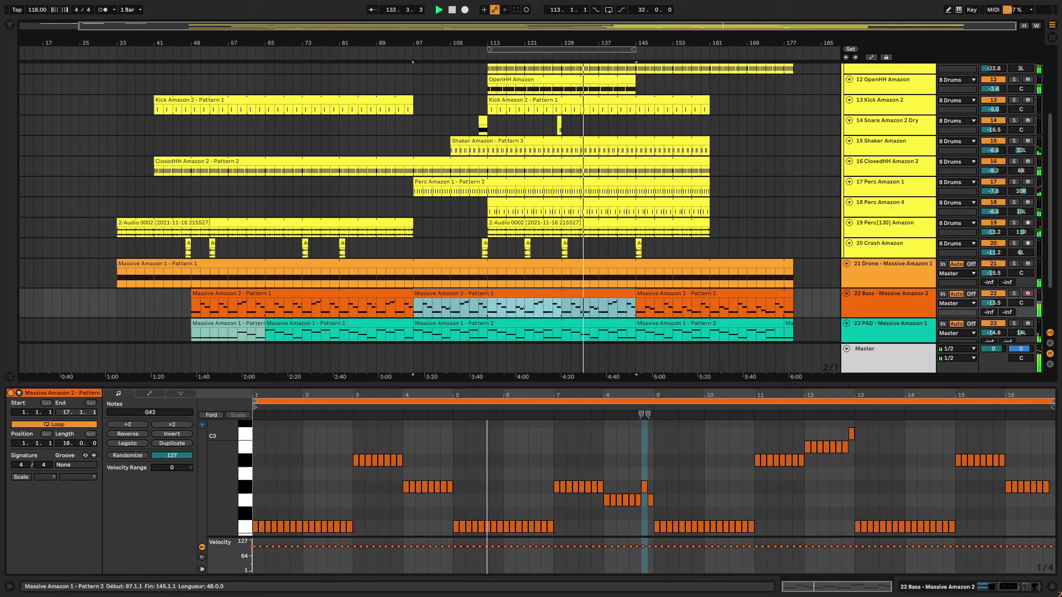
left_click_drag(222, 487, 223, 465)
left_click(679, 452)
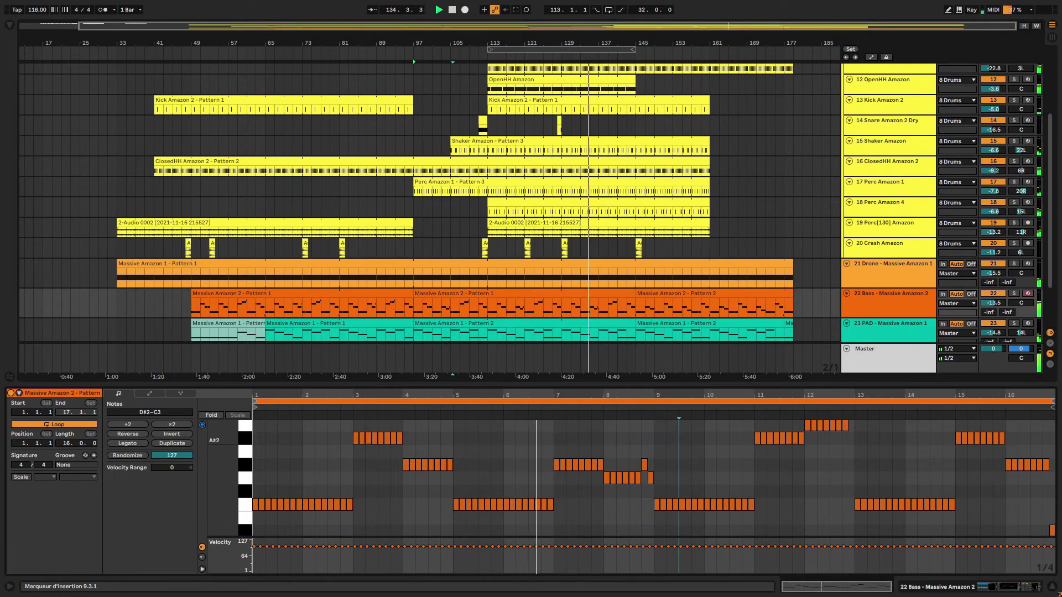
- Set the Bass clip's adaptive note grid to Très étroite and look over its notes
right_click(653, 438)
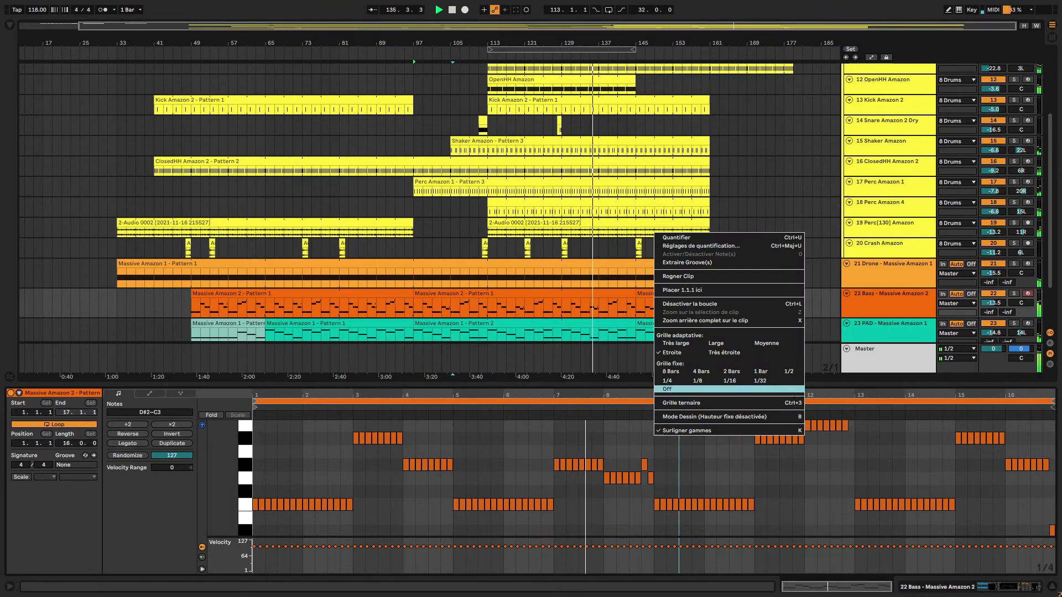
left_click(722, 353)
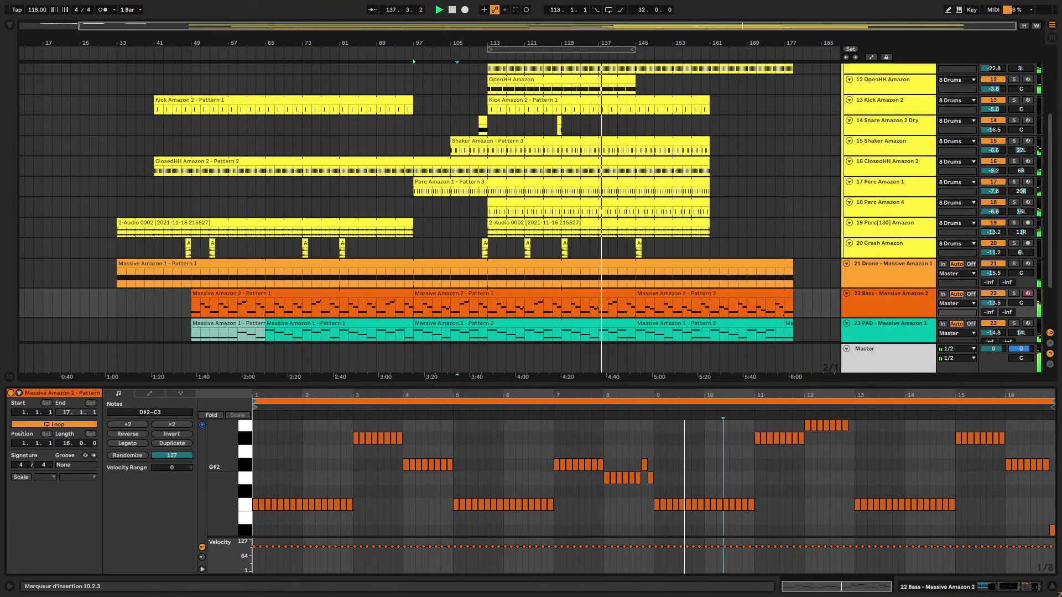
scroll(633, 496, "down", 3)
scroll(632, 497, "up", 3)
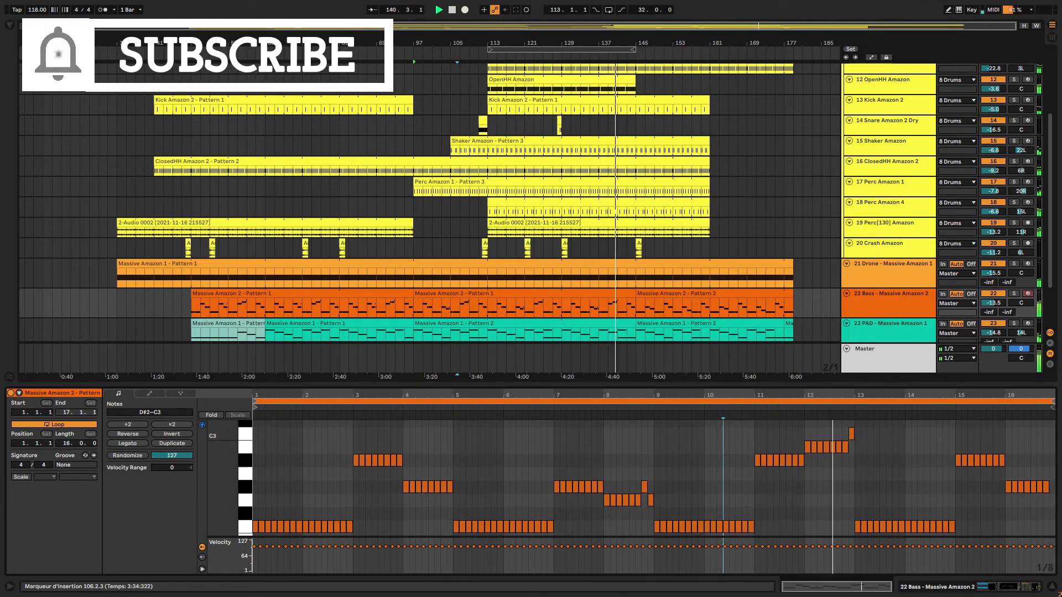
- Inspect the full pitch range of the PAD clip starting at bar 145, from its upper to its lower chord notes
scroll(428, 218, "down", 2)
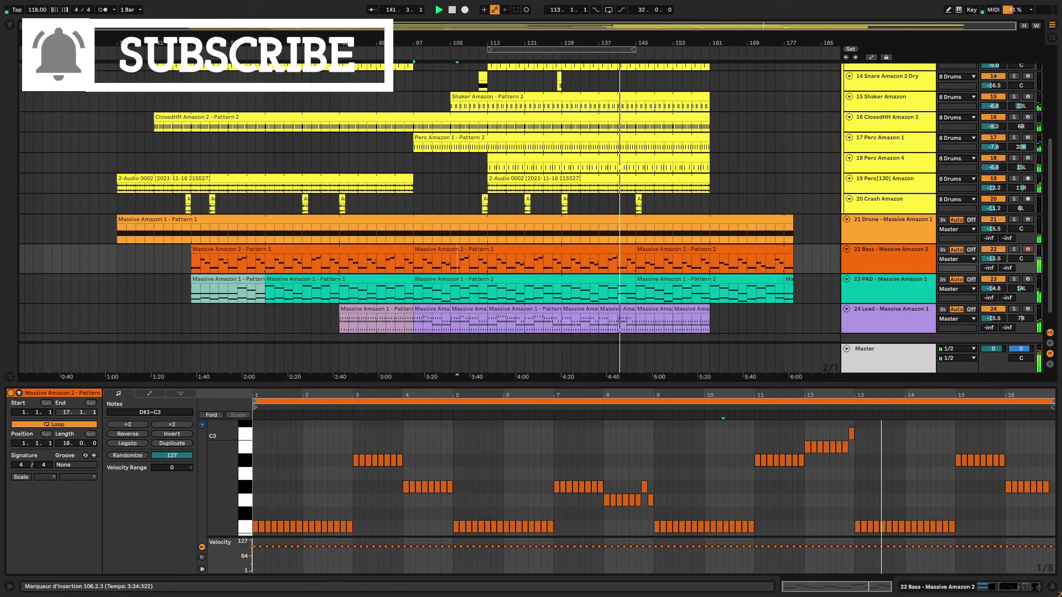
left_click(889, 285)
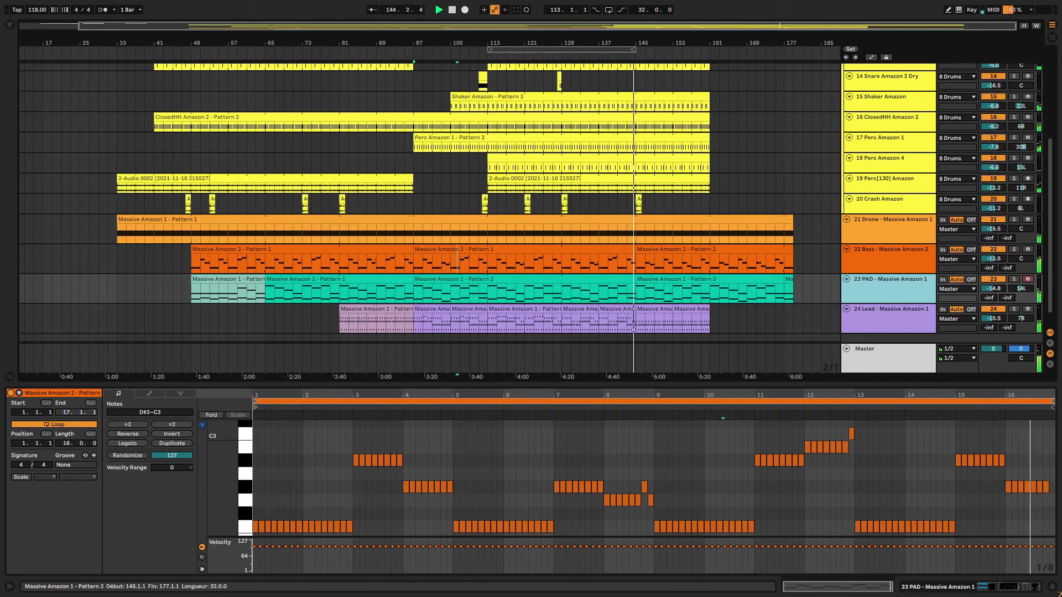
left_click(686, 280)
left_click(603, 480)
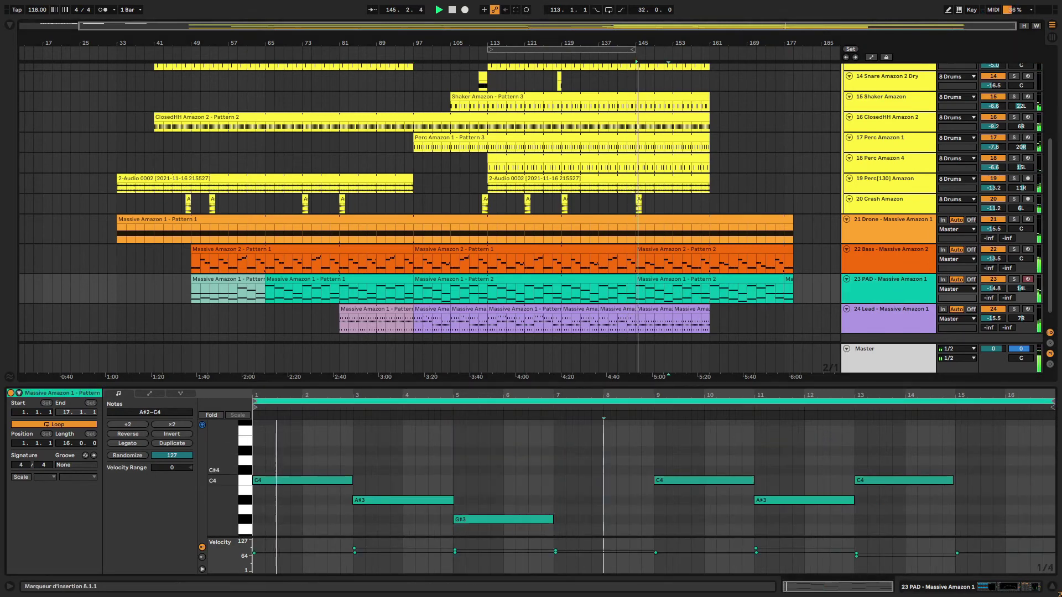
scroll(604, 480, "down", 3)
scroll(603, 487, "down", 1)
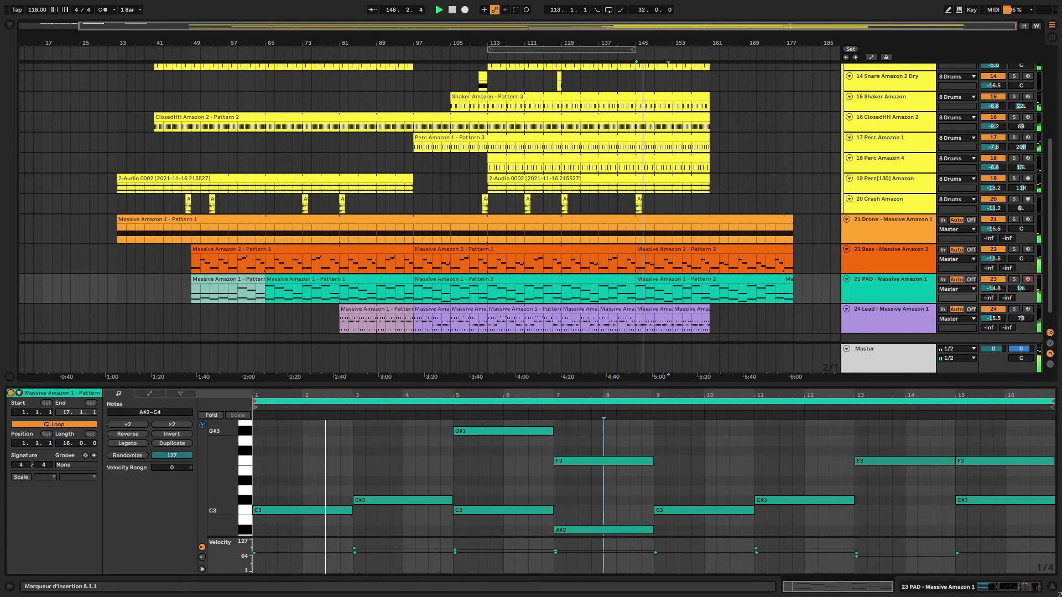
scroll(603, 478, "down", 3)
scroll(604, 487, "up", 3)
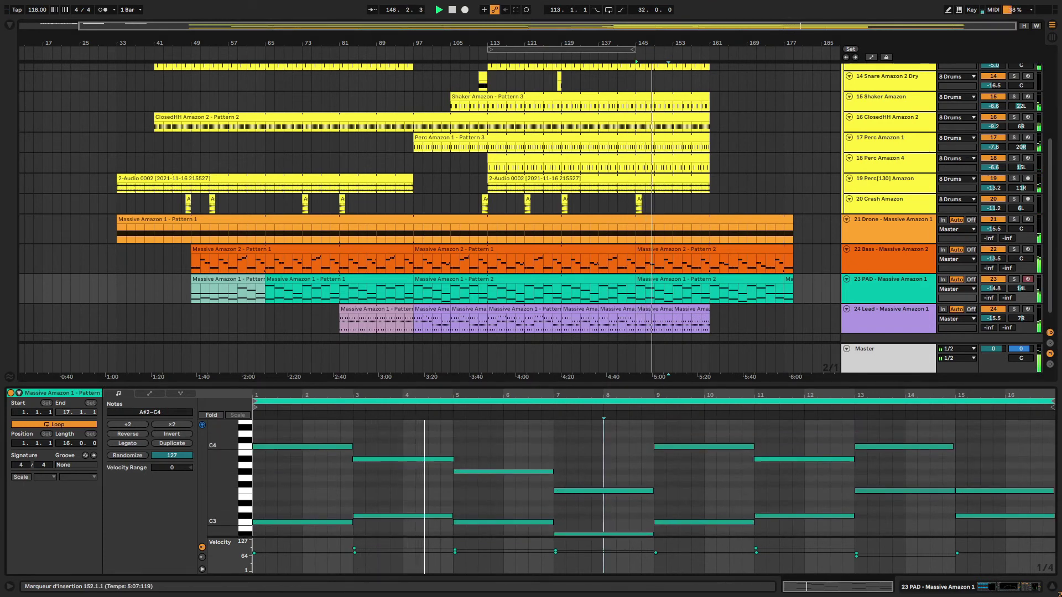
- Show the automation lanes, review the curves of the Bass, PAD, Lead and percussion tracks, and hide the lanes again
key("a")
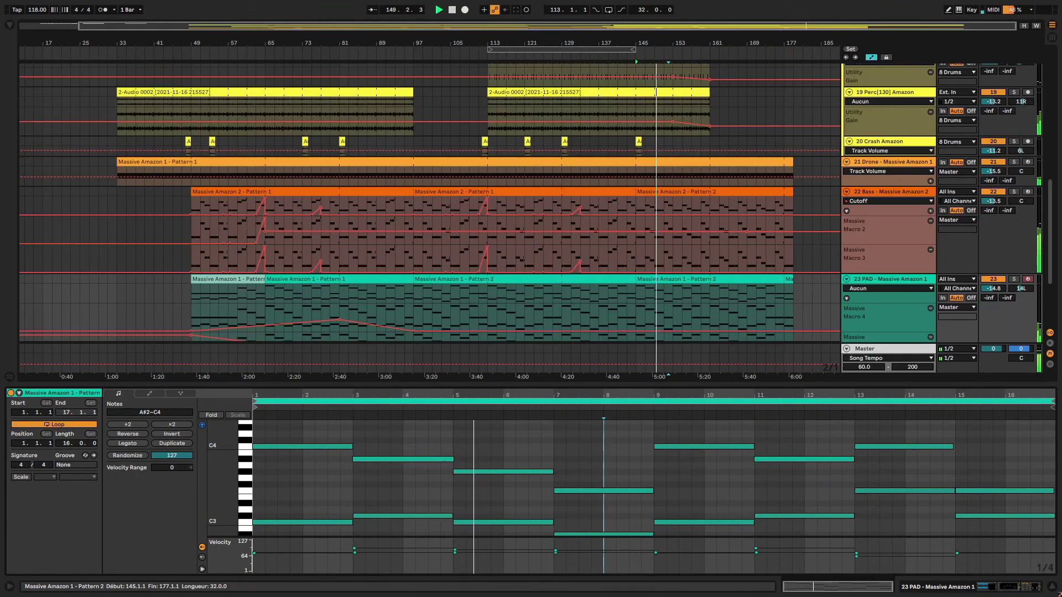
scroll(429, 210, "down", 5)
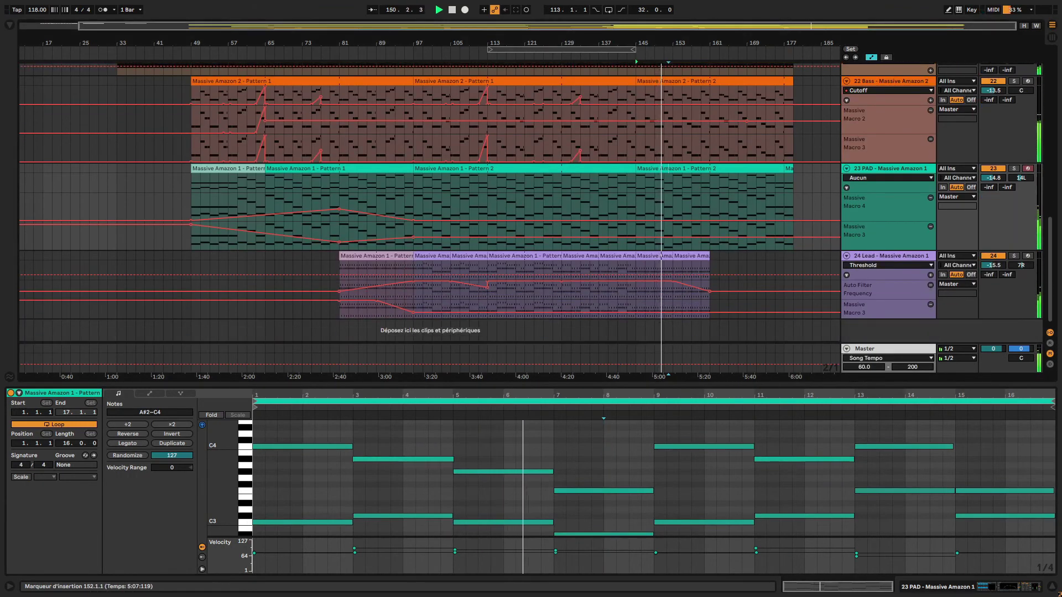
scroll(429, 205, "up", 3)
scroll(429, 216, "up", 5)
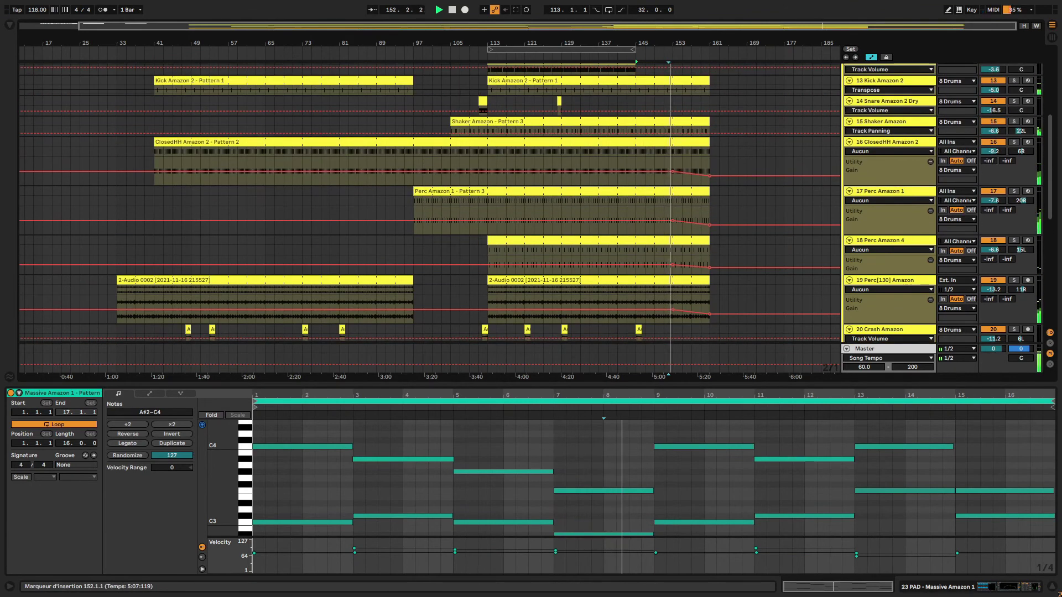
key("a")
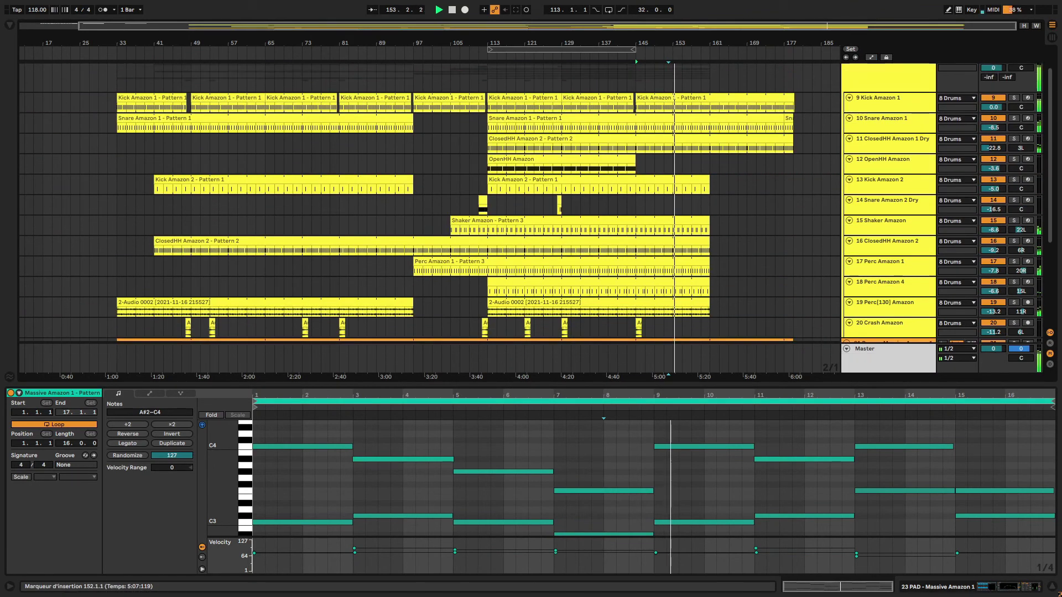
- Inspect the MIDI notes of the Bass clip starting at bar 145 and the Lead clip starting at bar 153
scroll(429, 204, "down", 3)
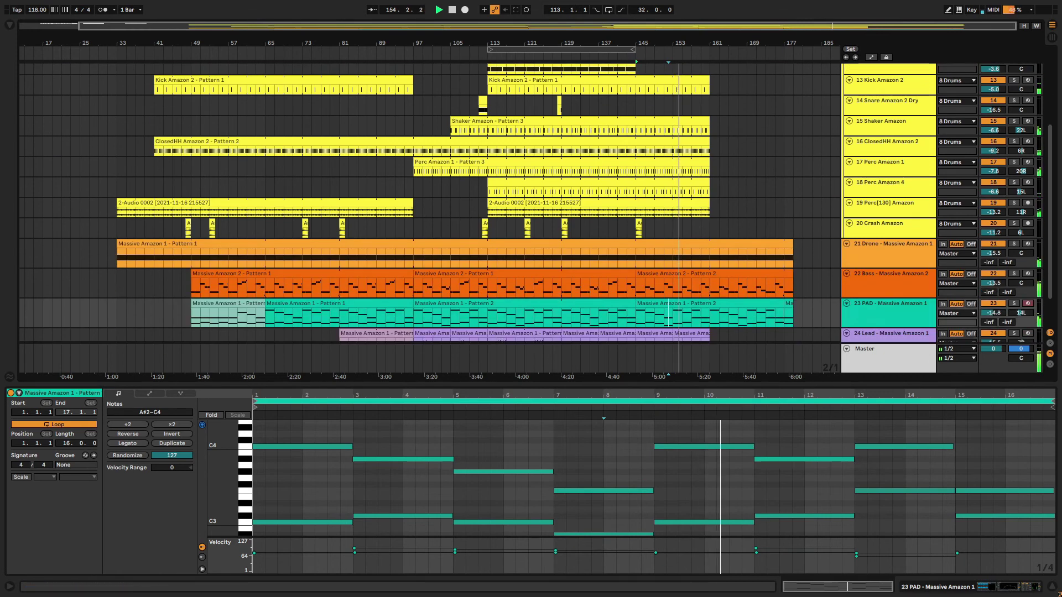
left_click(686, 274)
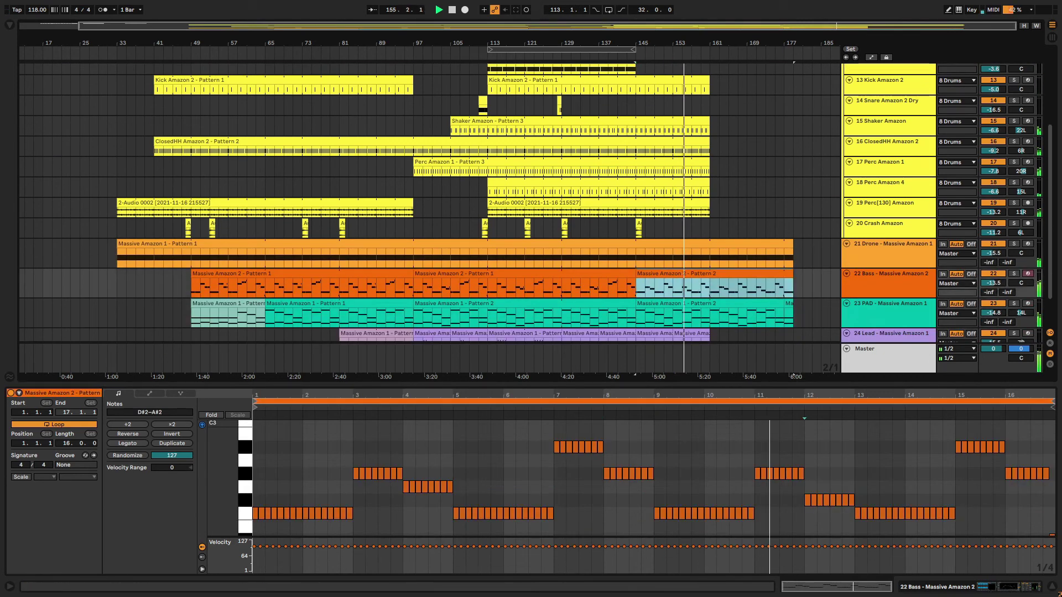
scroll(691, 309, "down", 1)
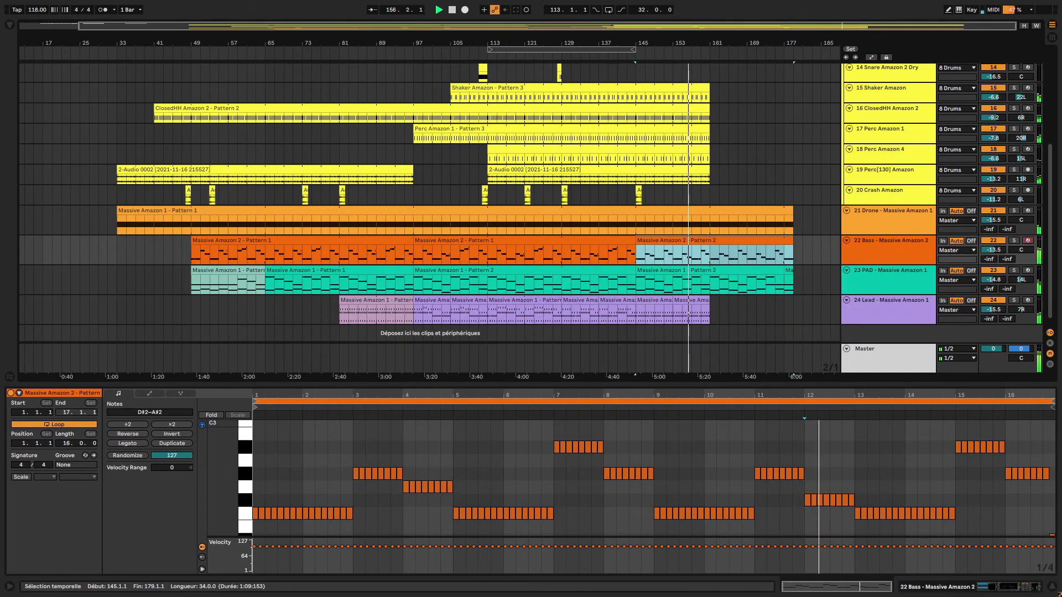
left_click(691, 301)
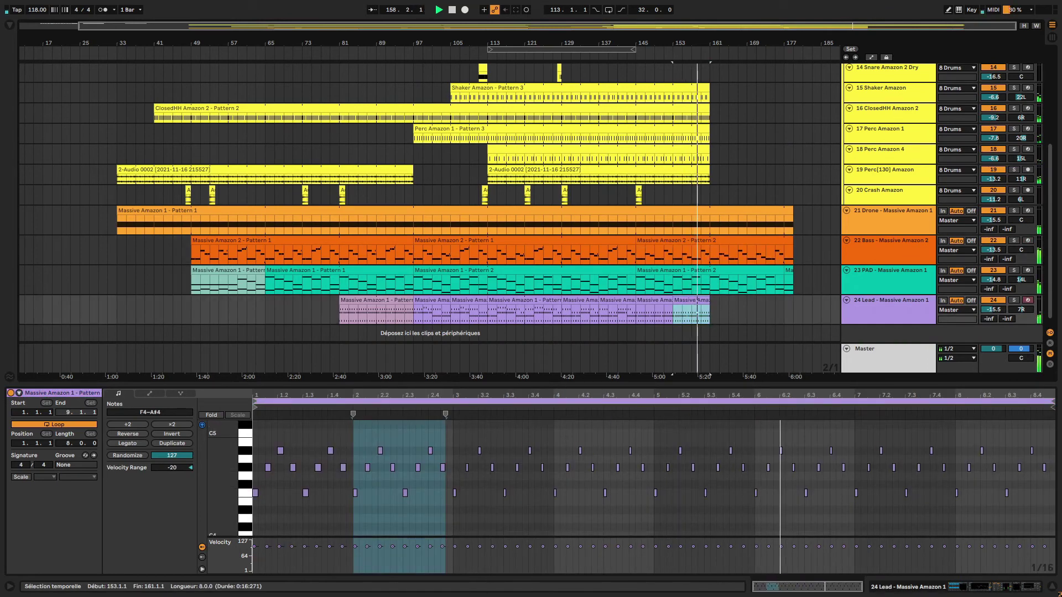
- Display the ClosedHH Amazon 1 Dry track's device chain, and collapse the detail view to show the whole arrangement
scroll(429, 203, "up", 8)
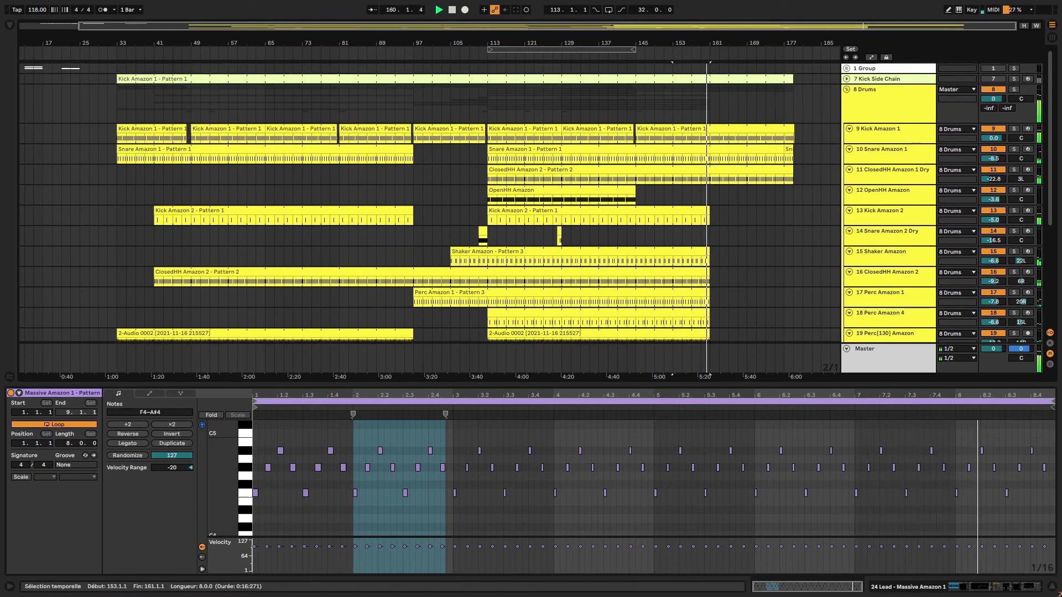
double_click(892, 170)
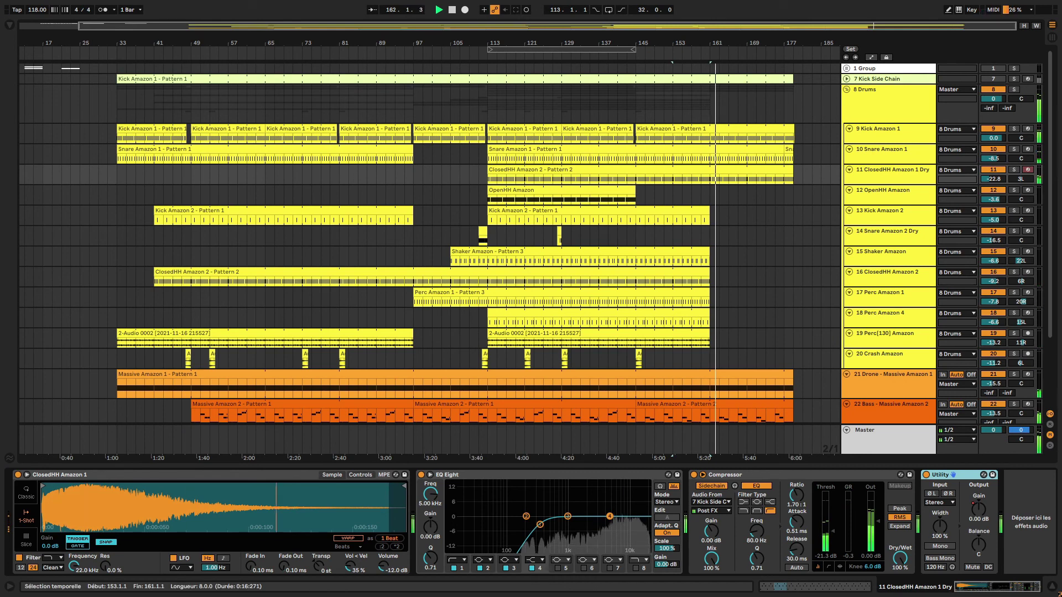
left_click(1053, 587)
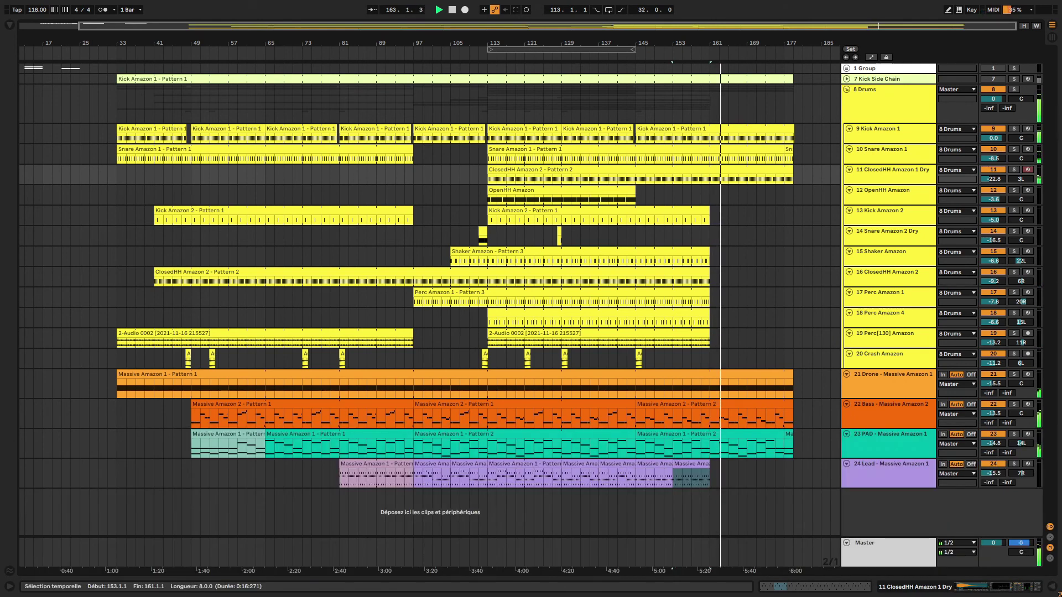